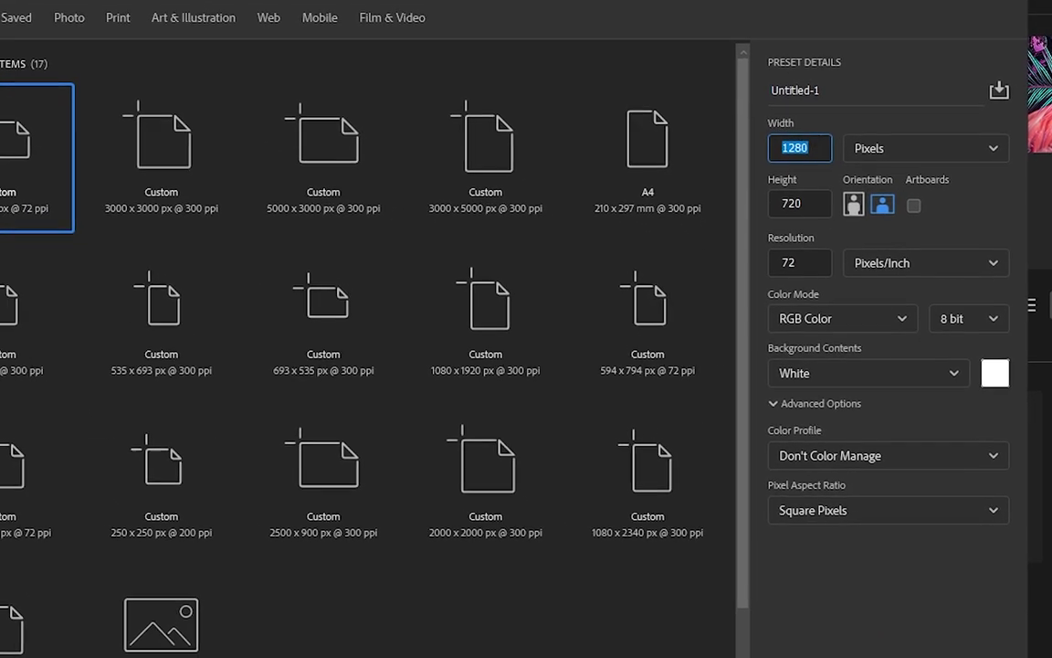
- Create the new document with width 3000, height 3000 and resolution 300 ppi
type("3000")
key("Tab")
type("3000")
key("Tab")
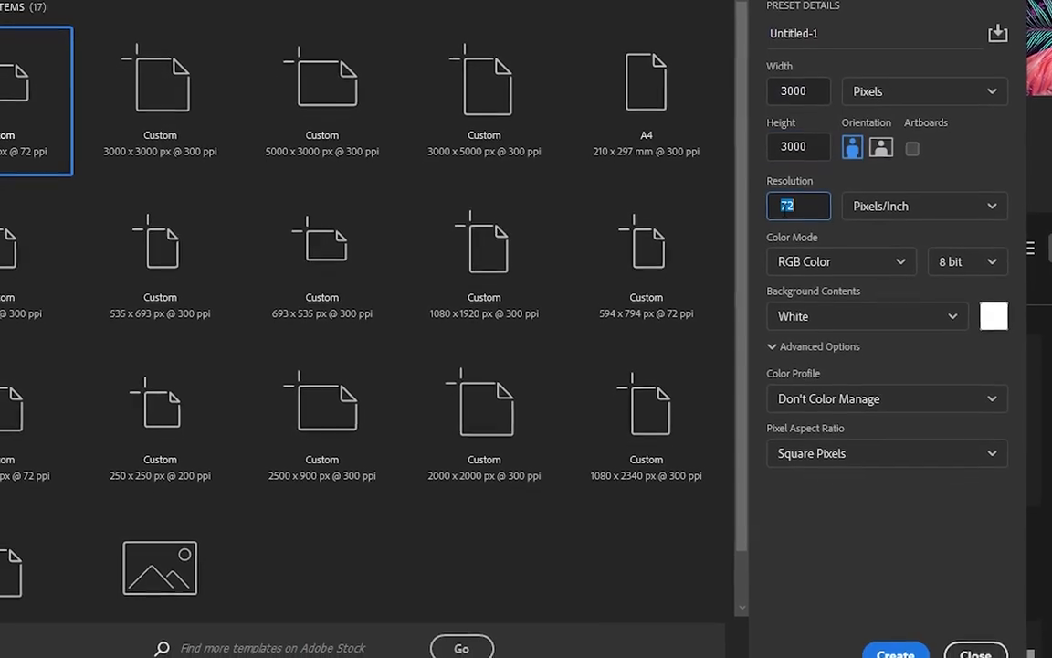
type("15300")
key("Return")
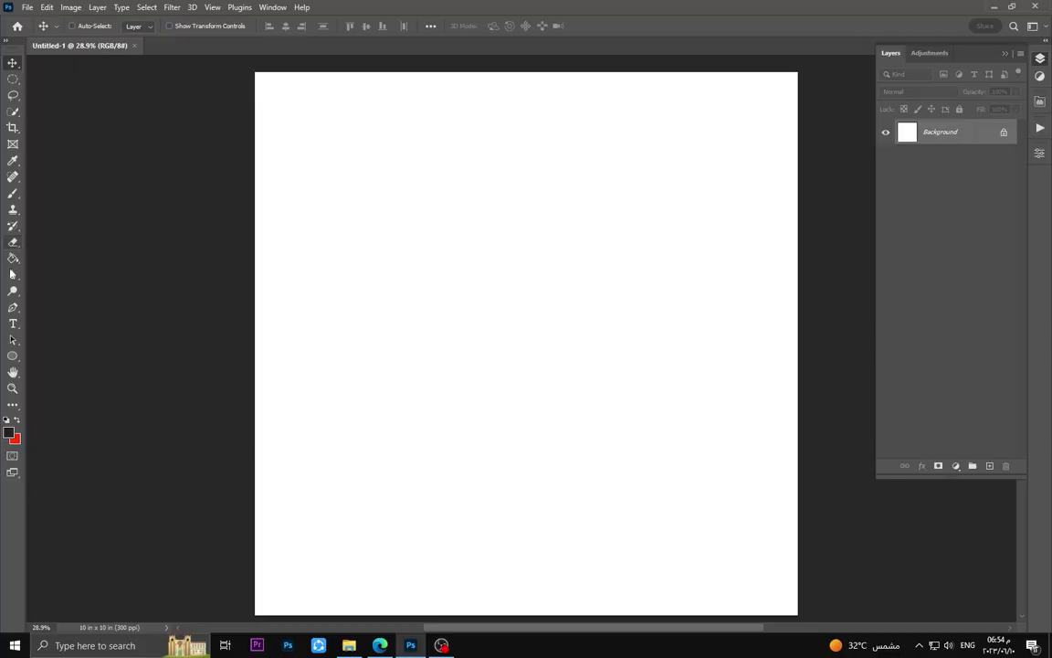
- Fill the white canvas with dark grey #242223 using the Paint Bucket
left_click(11, 262)
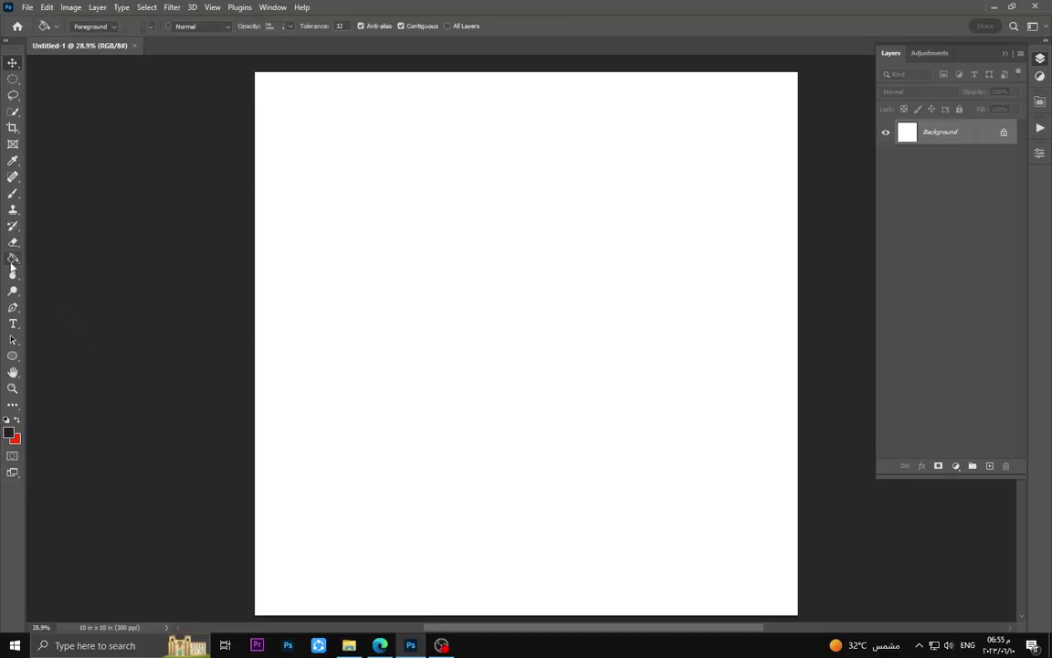
left_click(8, 435)
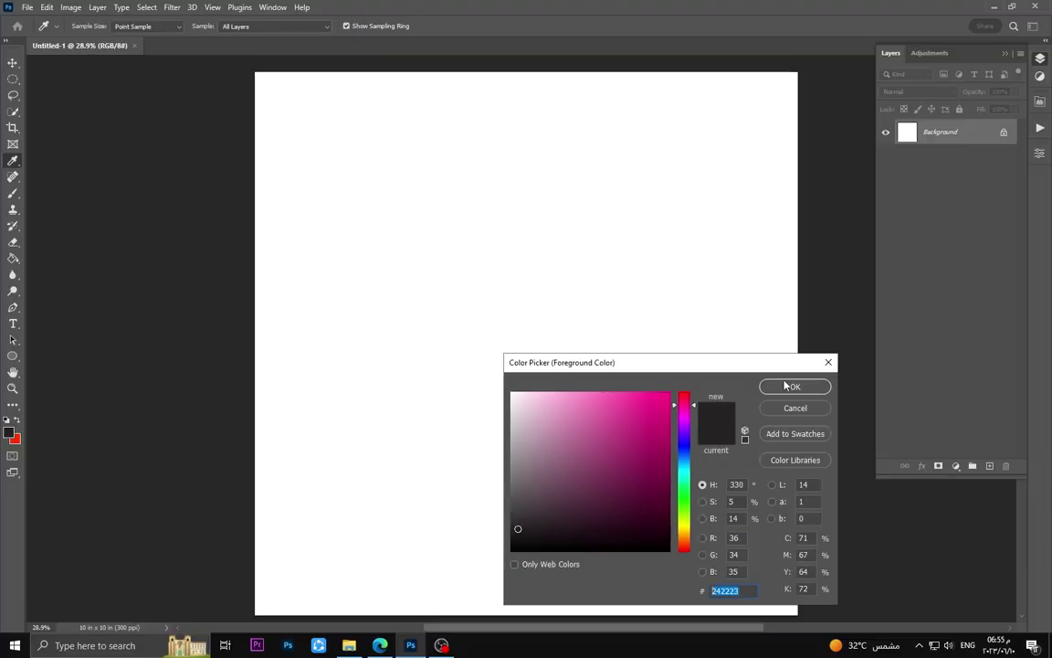
left_click(793, 386)
left_click(616, 355)
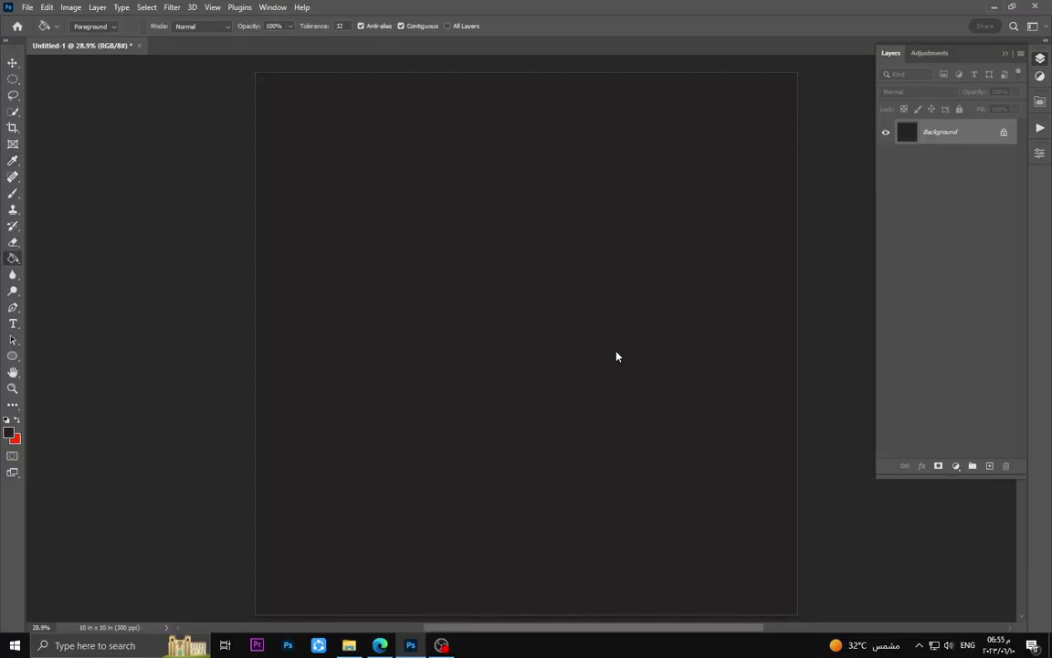
- Draw a red ellipse and stretch it wider than the canvas on both sides
key("x")
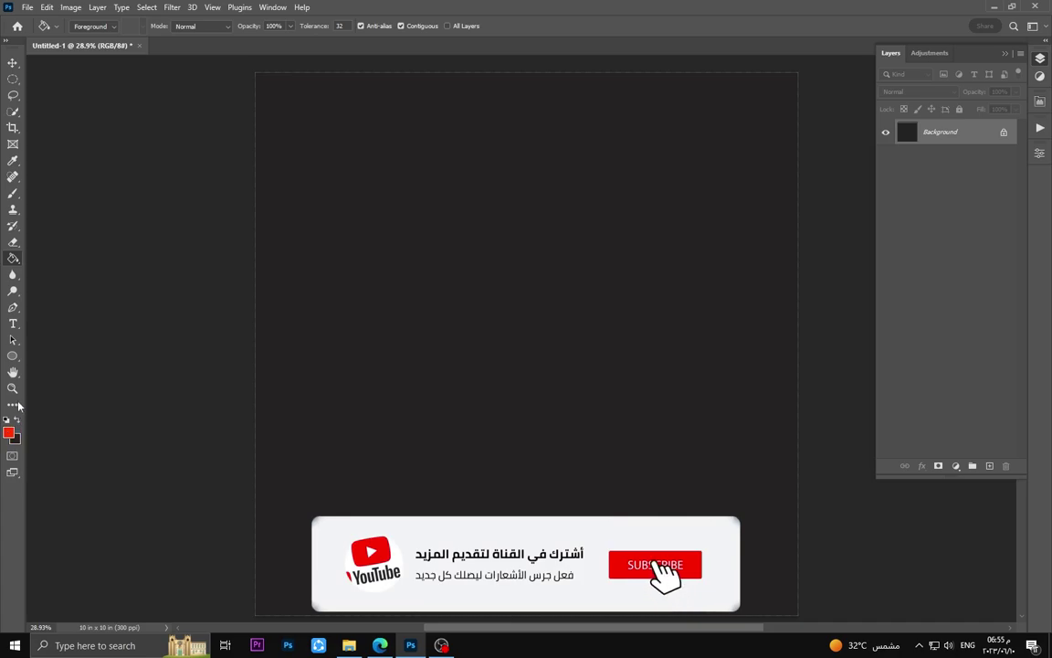
left_click(12, 357)
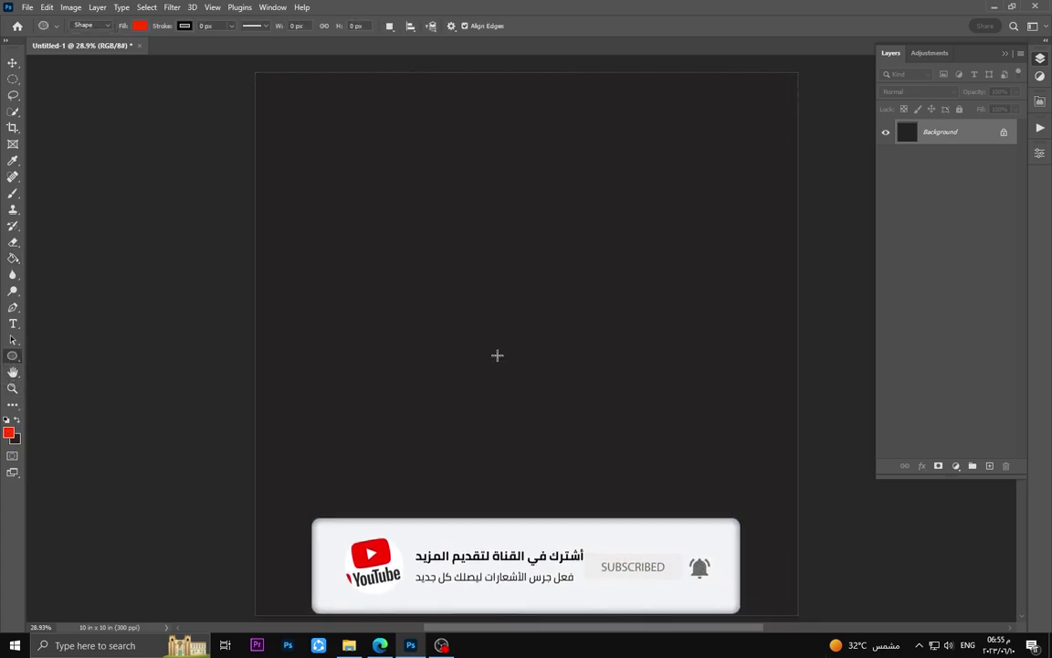
mouse_move(496, 353)
left_mouse_down()
mouse_move(845, 626)
mouse_move(761, 493)
left_mouse_up()
left_click_drag(494, 418, 211, 419)
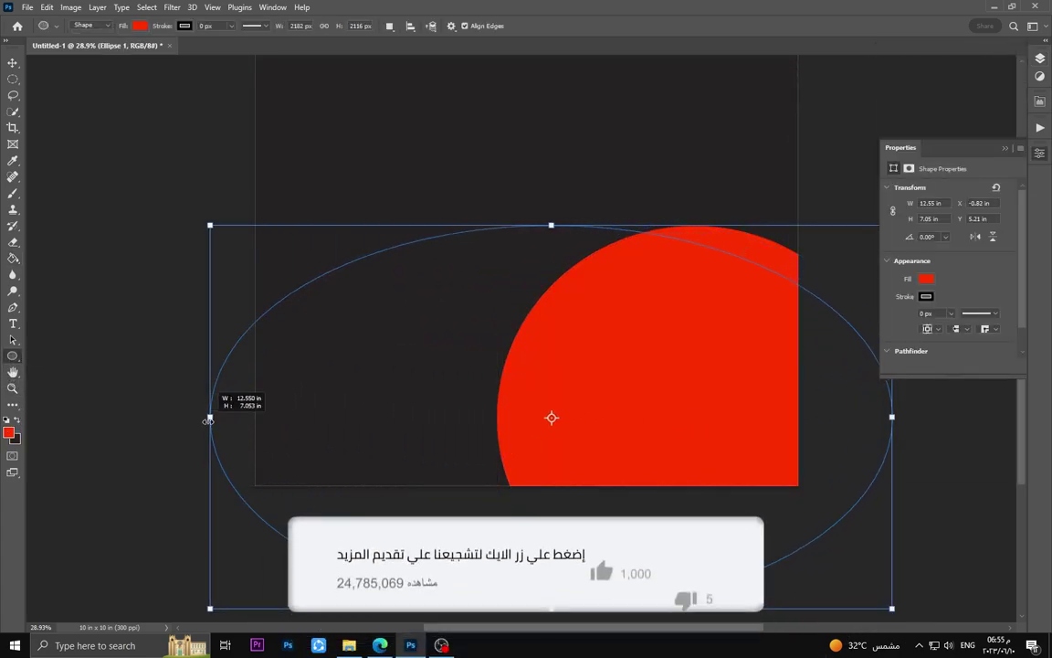
scroll(314, 393, "down", 2)
left_click_drag(771, 480, 889, 480)
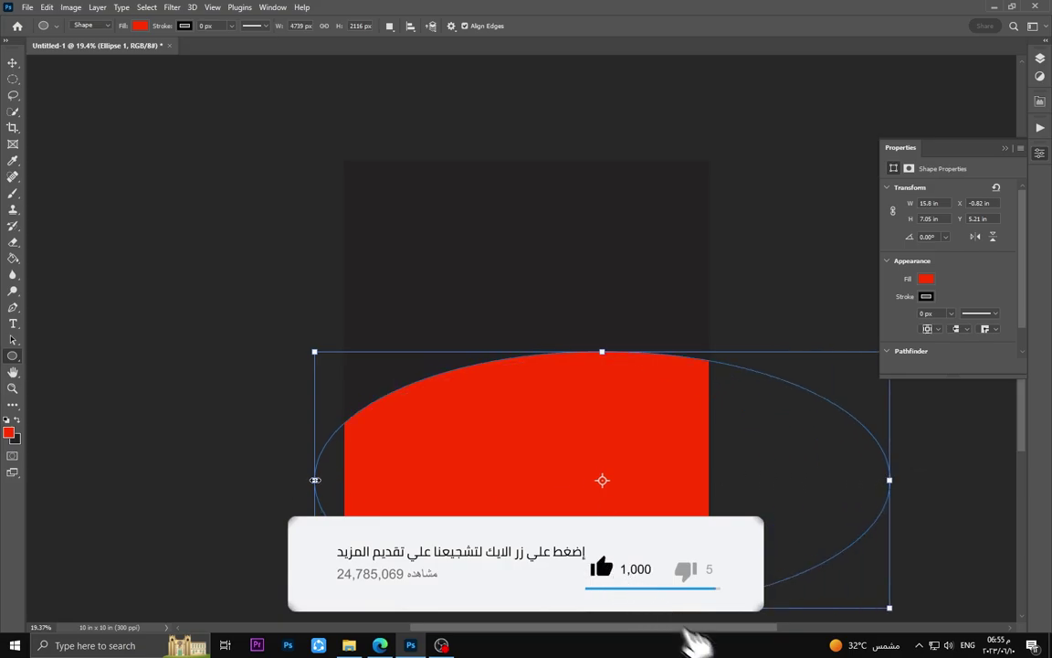
mouse_move(314, 480)
left_mouse_down()
mouse_move(193, 479)
mouse_move(220, 480)
left_mouse_up()
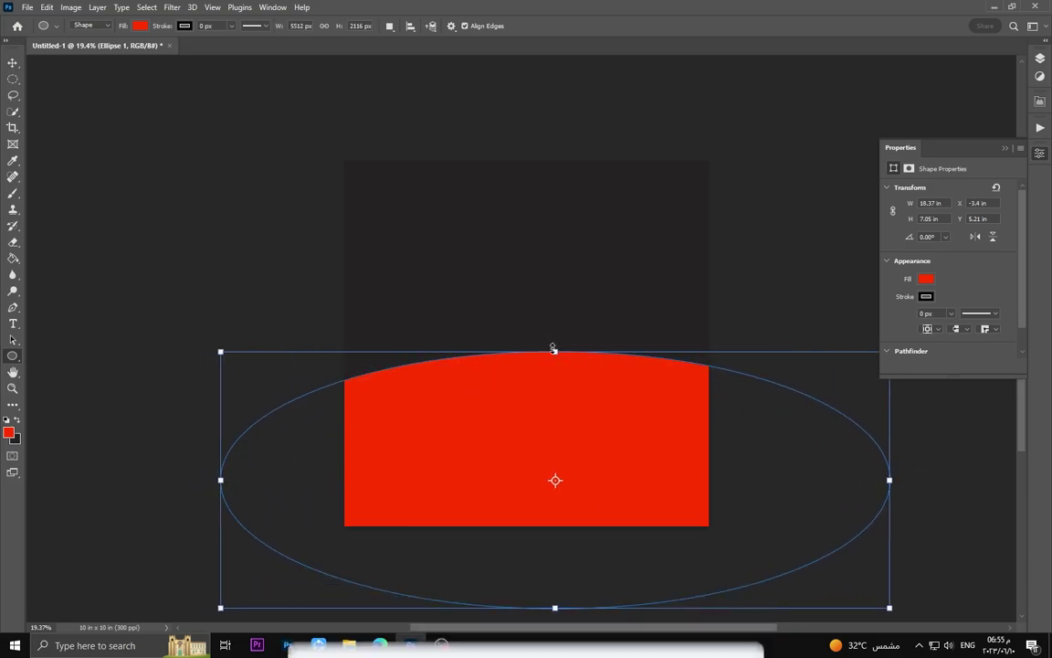
- Raise the ellipse's top, narrow its sides, and lower it slightly on the canvas
left_click_drag(549, 351, 553, 331)
left_click_drag(228, 467, 299, 468)
left_click_drag(889, 469, 780, 470)
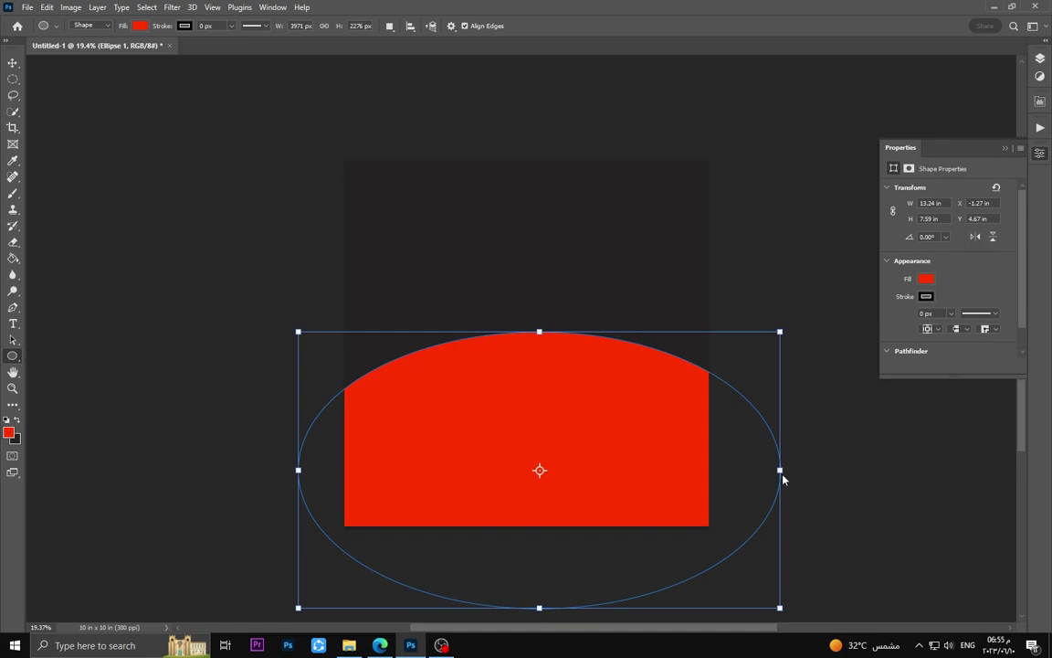
key("v")
left_click_drag(536, 418, 535, 429)
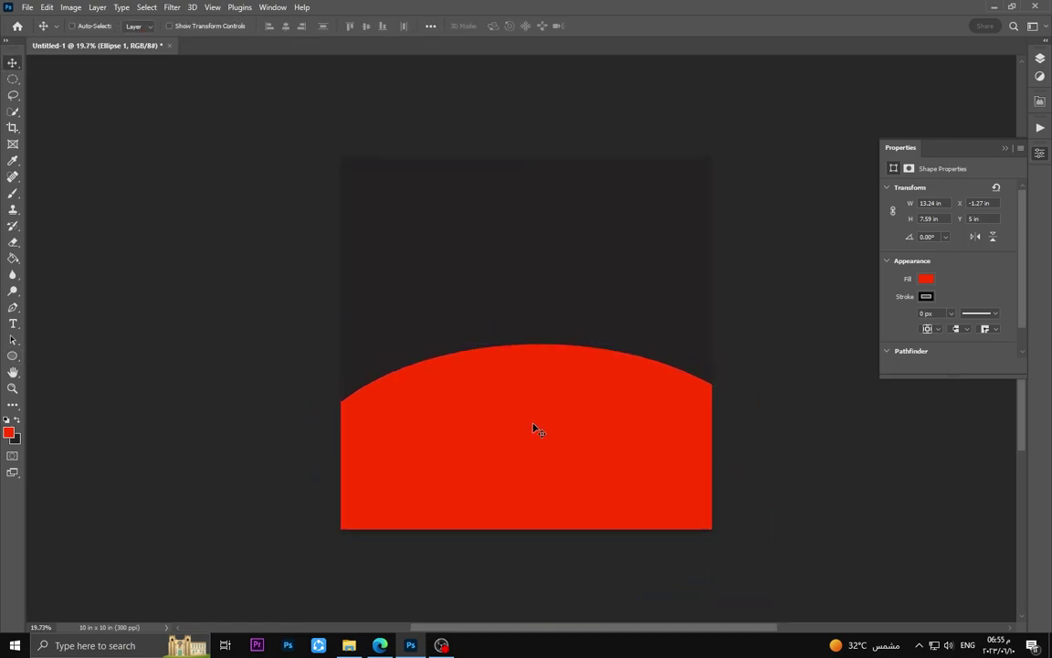
left_click(1041, 63)
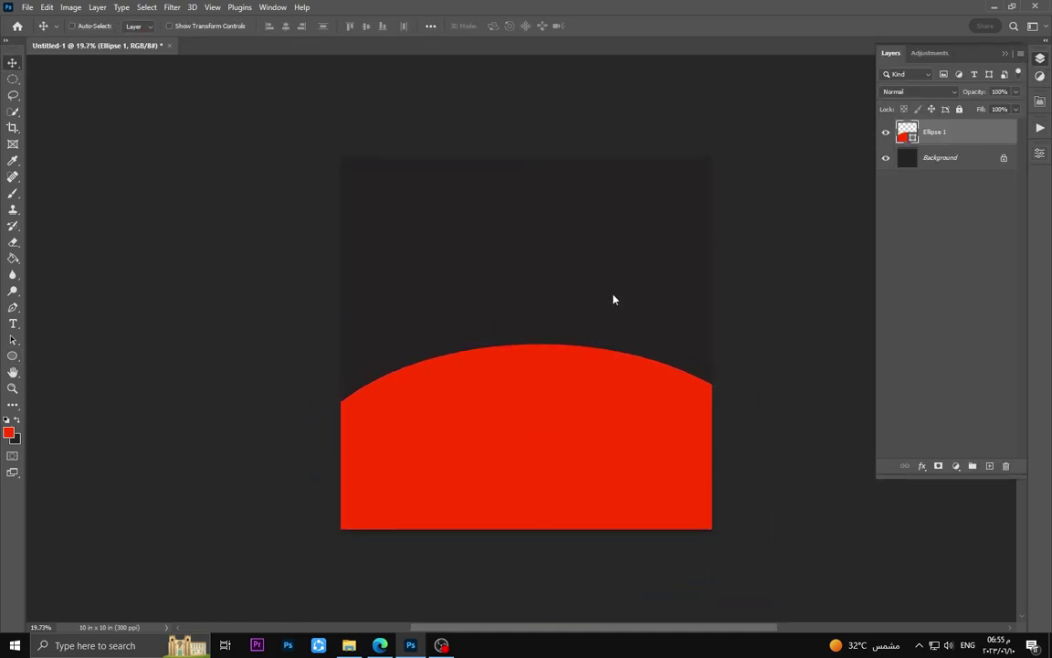
- Convert Background to Layer 0, add a new layer, and dab a soft white spot above the dome
double_click(931, 159)
key("ctrl+0")
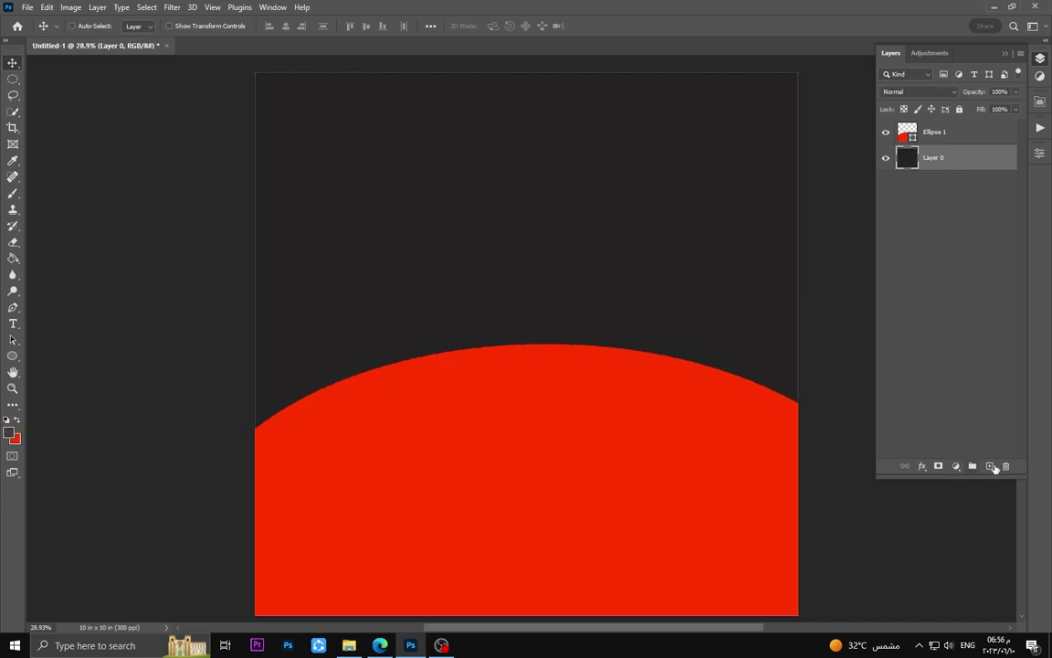
left_click(990, 466)
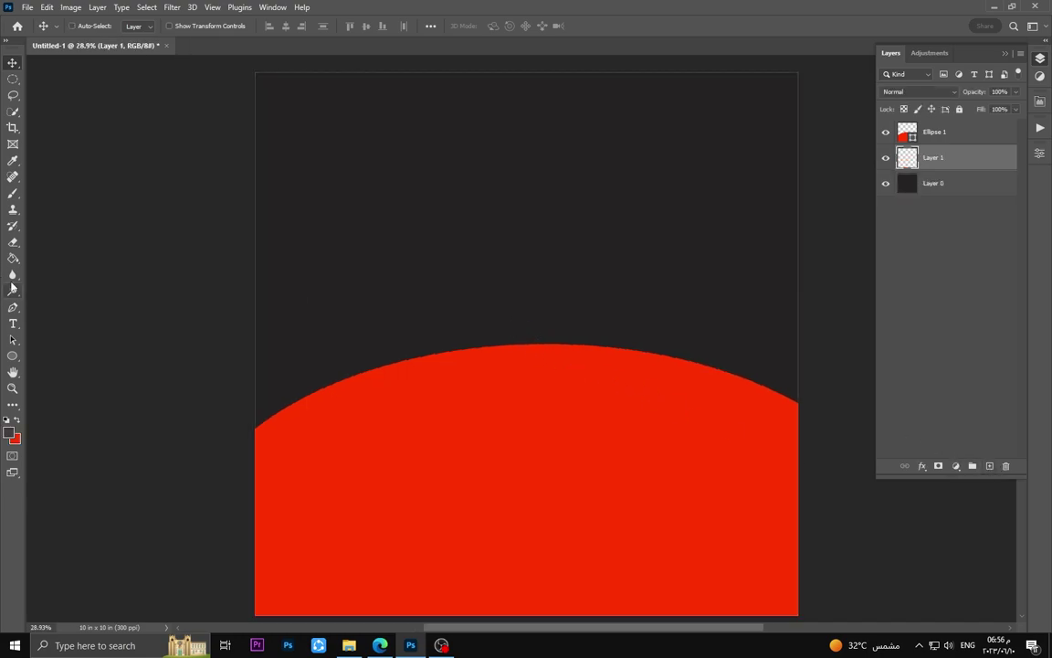
left_click(13, 197)
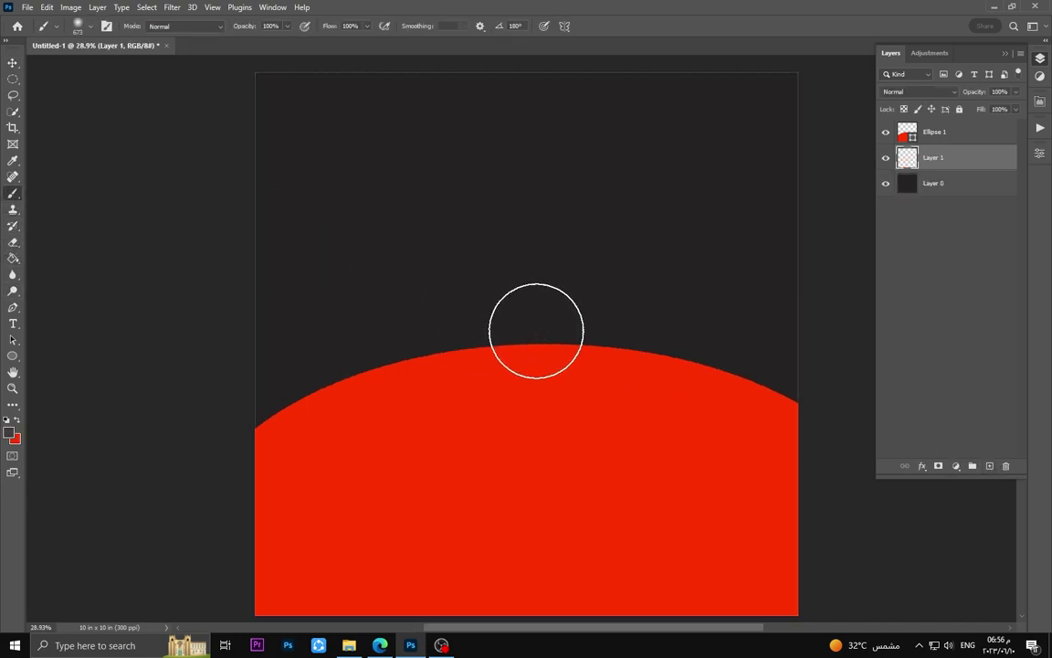
left_click(531, 372)
- Enlarge the white glow to about 253% and centre it just above the dome's peak
key("ctrl+t")
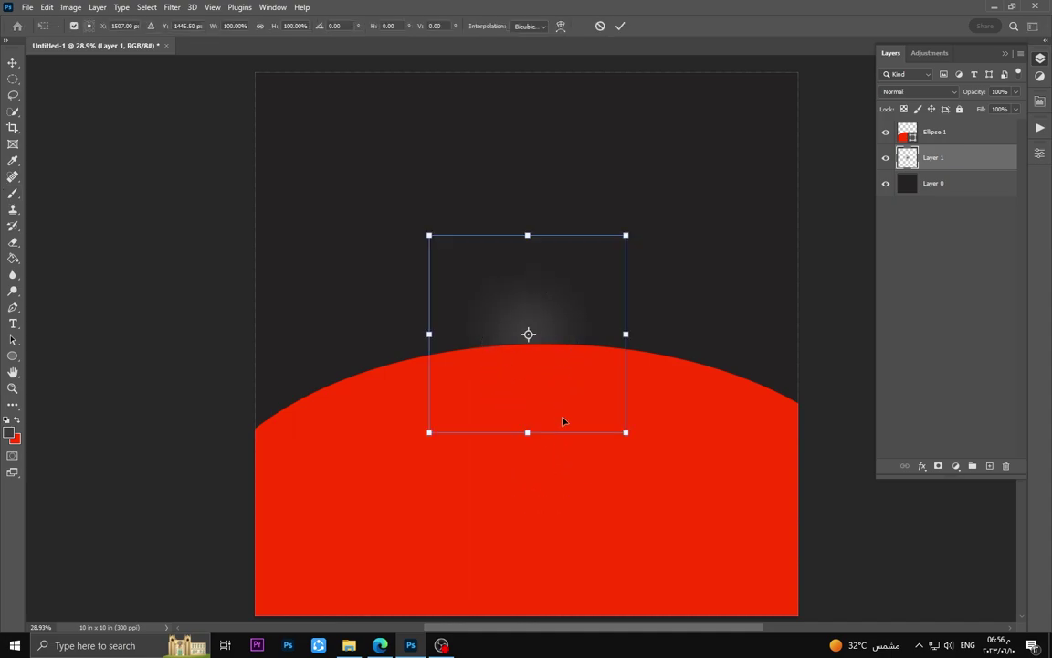
left_click_drag(624, 234, 755, 124)
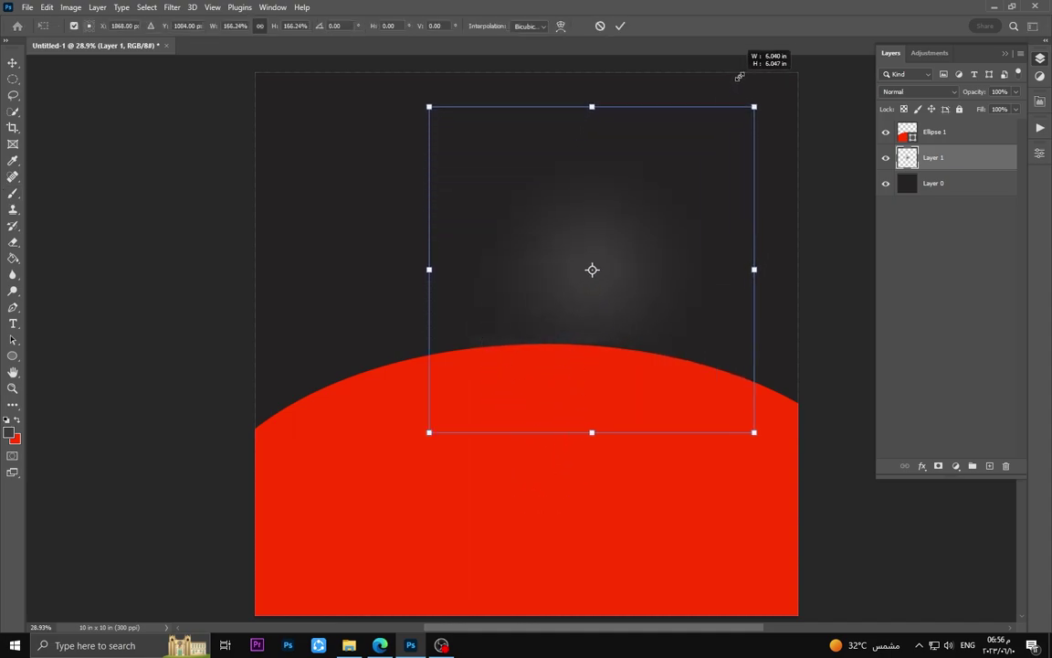
scroll(754, 124, "down", 2)
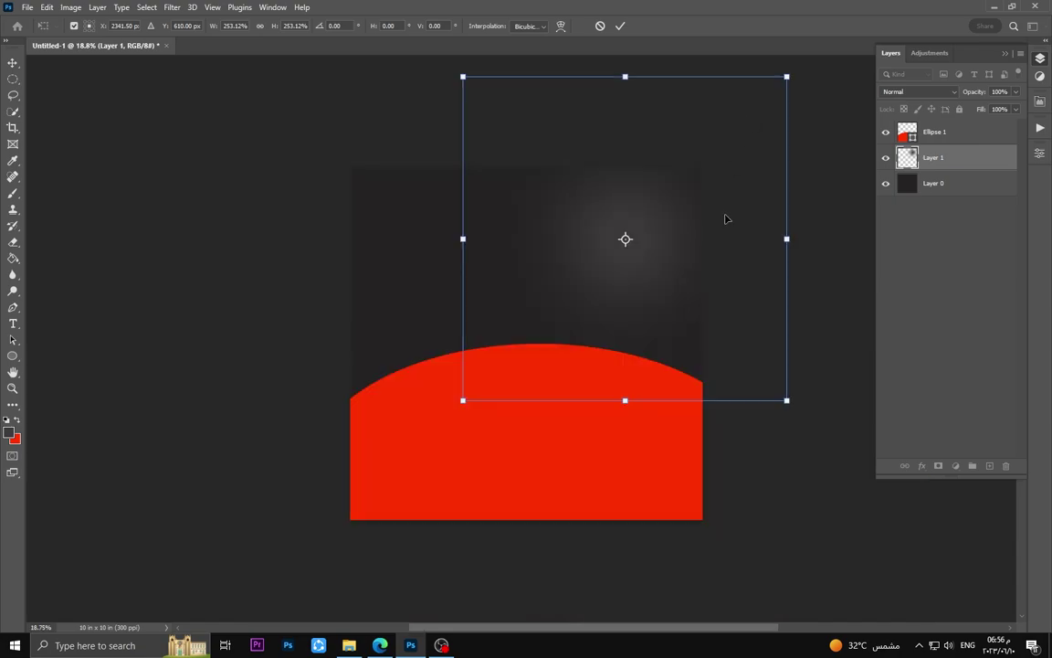
left_click_drag(714, 279, 615, 376)
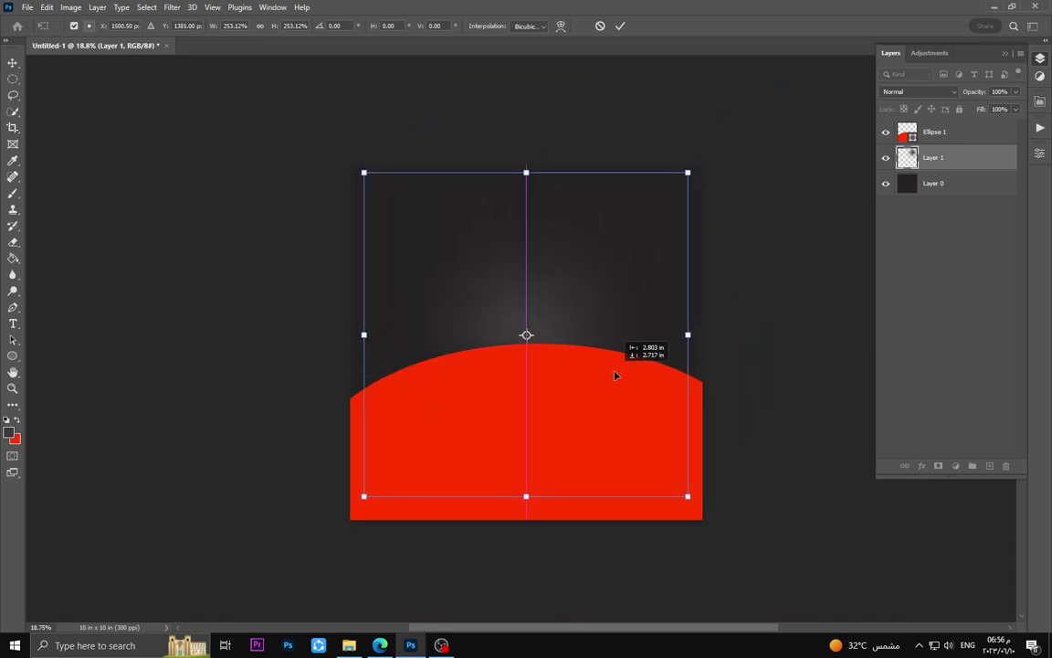
left_click_drag(614, 376, 615, 381)
key("Return")
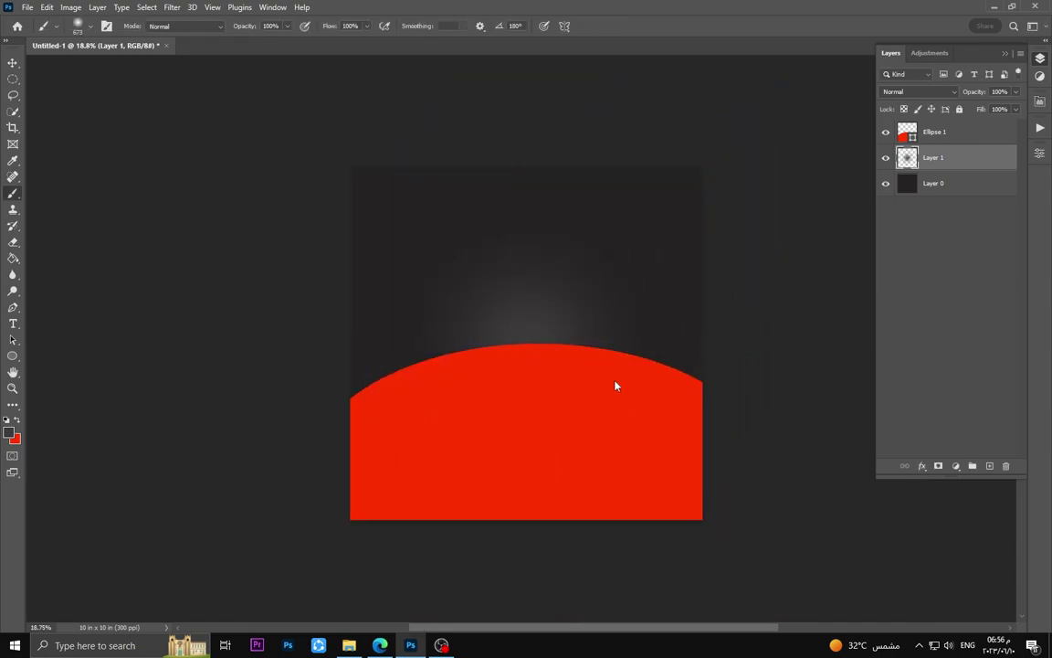
scroll(615, 385, "up", 2)
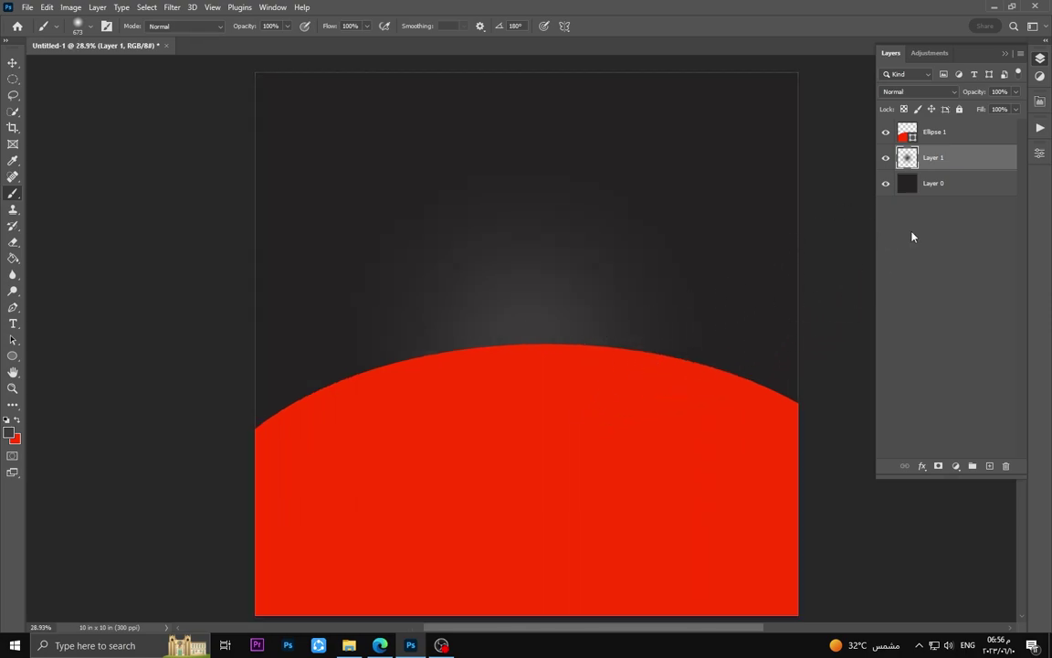
left_click(950, 187)
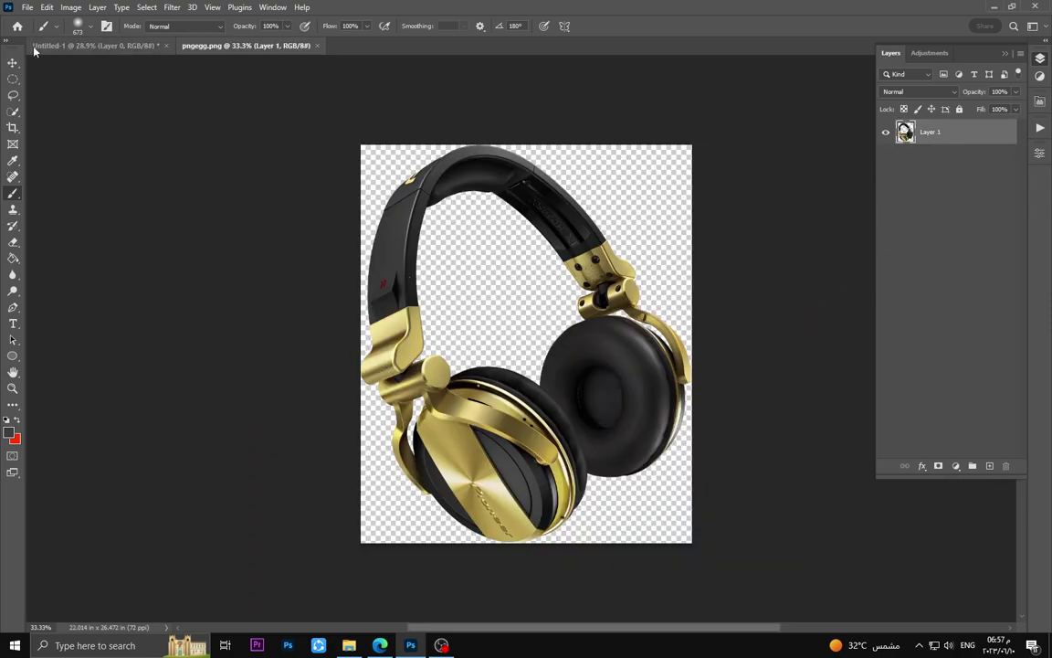
- Drag the headphones from pngegg.png into Untitled-1 and centre them on the red dome
left_click(14, 61)
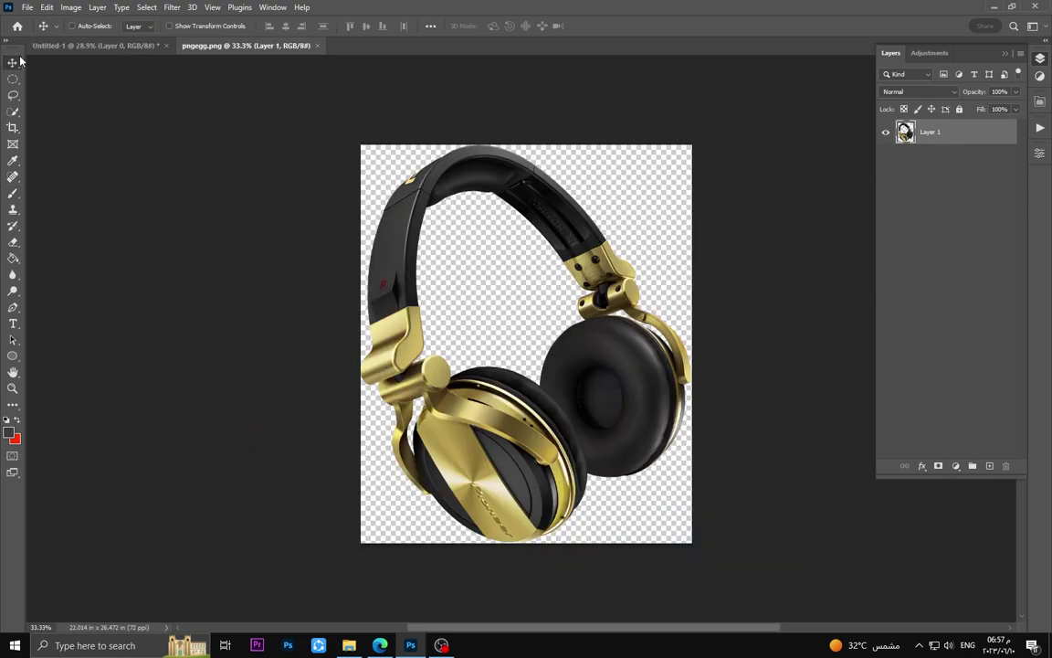
left_click_drag(453, 466, 85, 52)
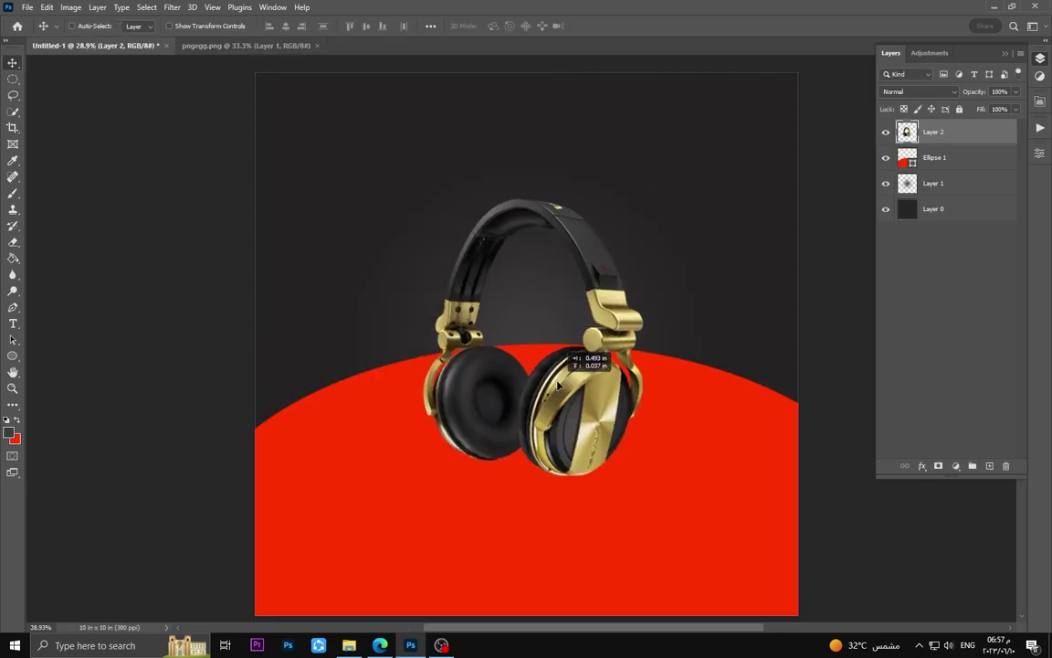
mouse_move(89, 45)
left_mouse_down()
mouse_move(554, 390)
mouse_move(565, 452)
left_mouse_up()
- Add a new layer and paint a soft dark blob below the headphones
left_click(985, 465)
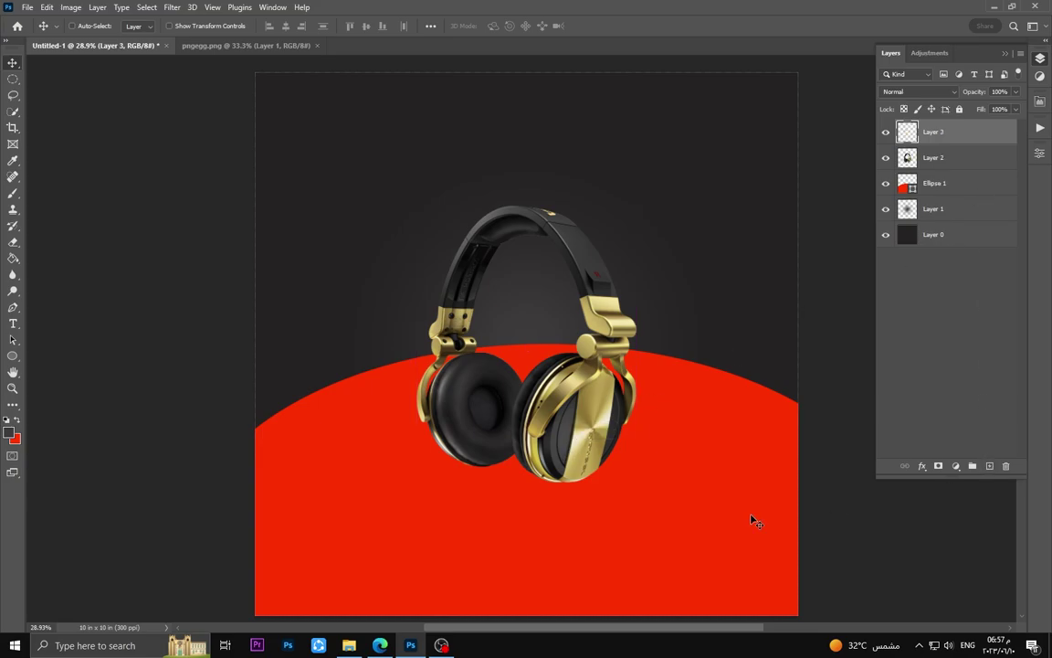
left_click(14, 193)
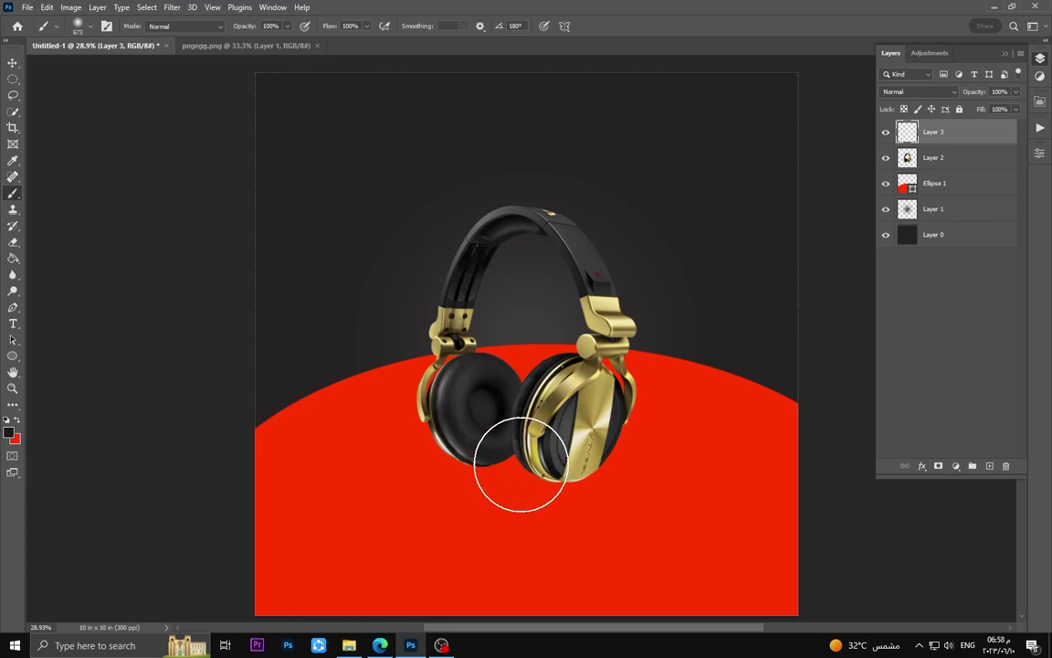
left_click_drag(489, 461, 543, 470)
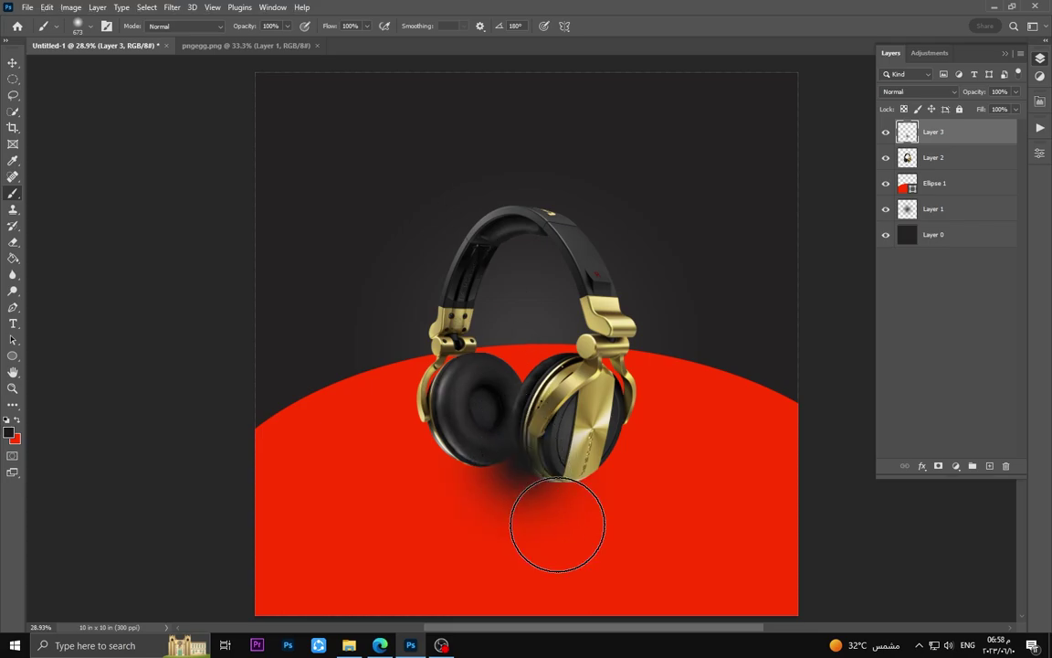
- Squash the shadow into a thin, wide band just under the headphones
key("ctrl+t")
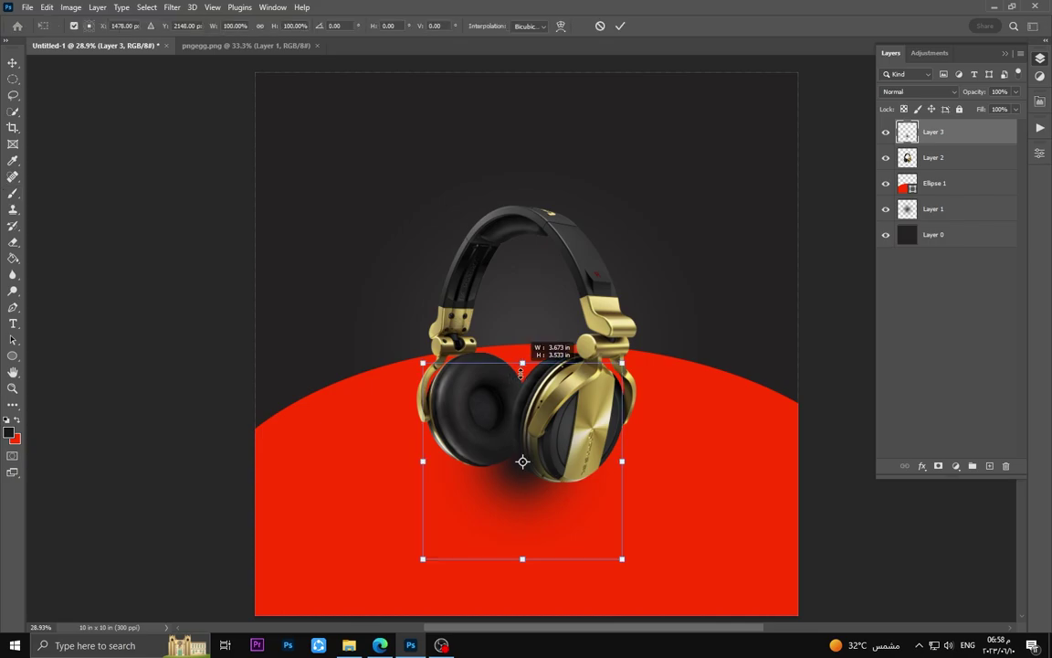
left_click_drag(521, 363, 515, 543)
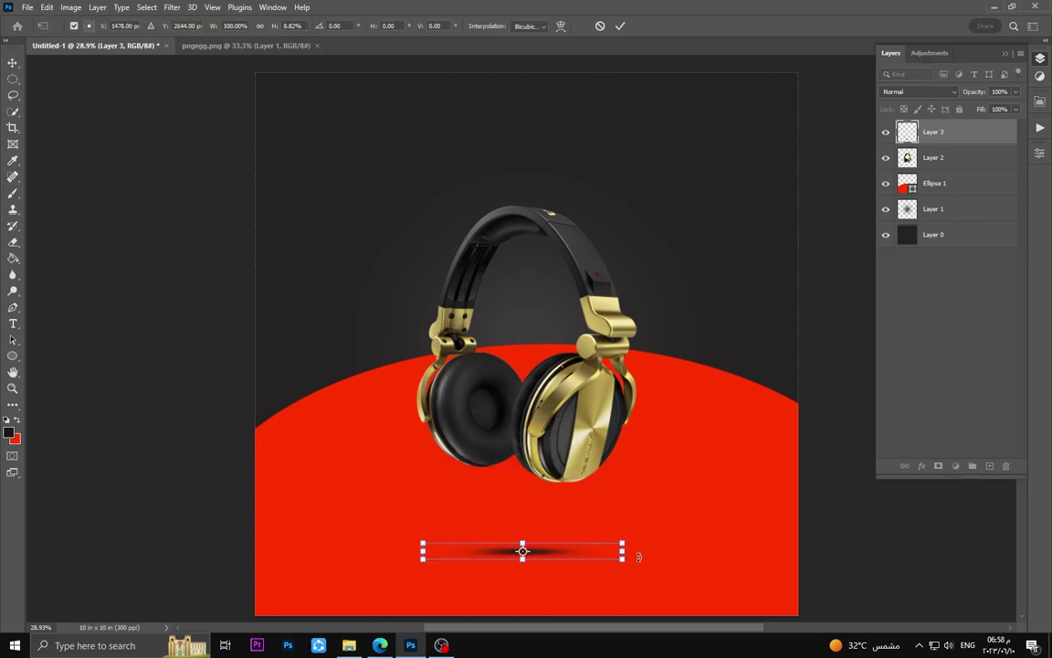
left_click_drag(626, 551, 832, 550)
left_click_drag(416, 553, 251, 552)
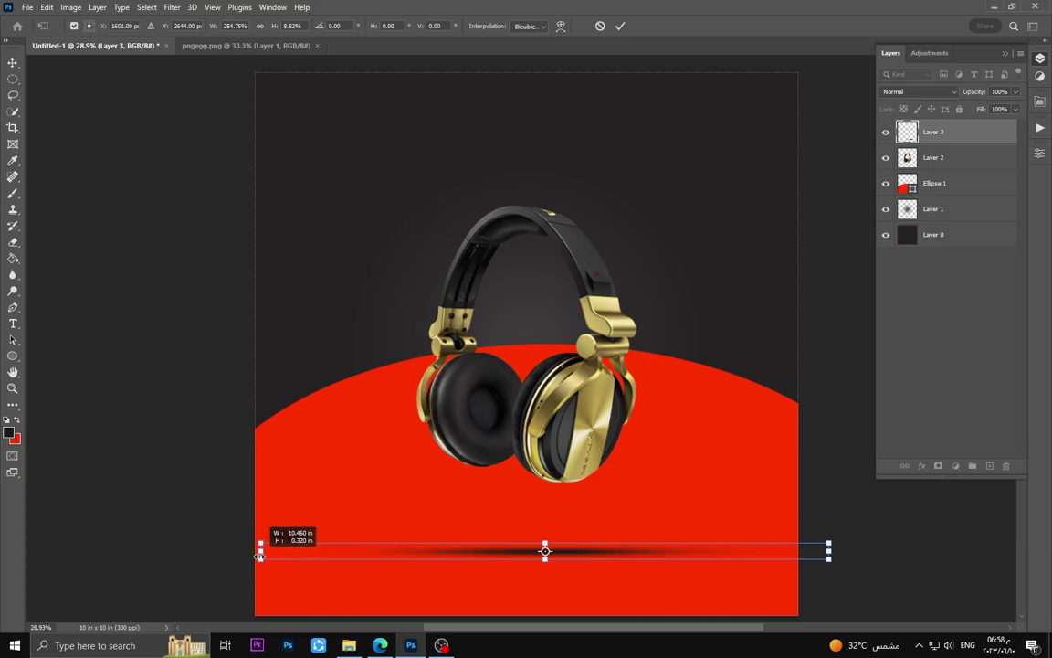
left_click_drag(584, 552, 566, 492)
key("Return")
key("b")
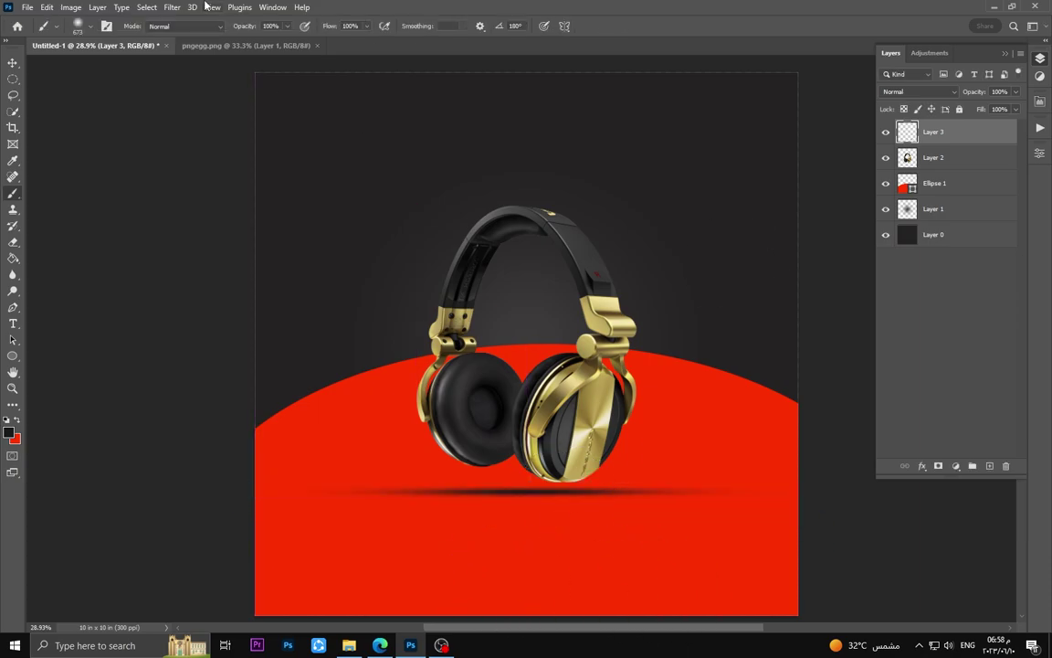
- Narrow the shadow to fit under the headphones and make it slightly taller
key("ctrl+t")
left_click_drag(103, 493, 346, 493)
mouse_move(573, 499)
left_mouse_down()
mouse_move(573, 519)
mouse_move(535, 501)
left_mouse_up()
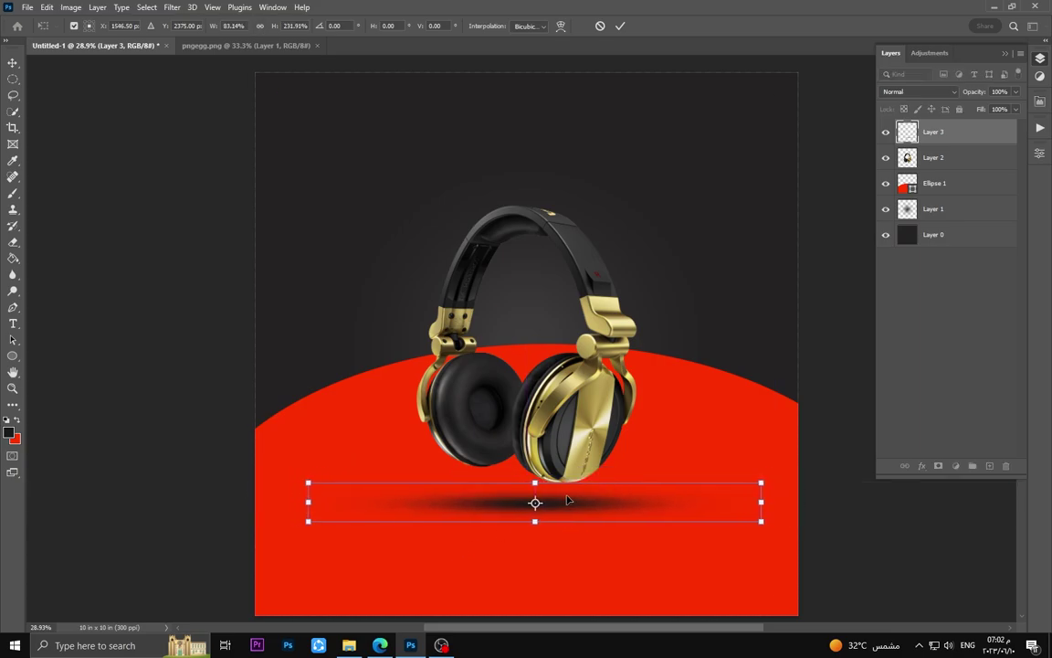
key("Return")
key("b")
key("v")
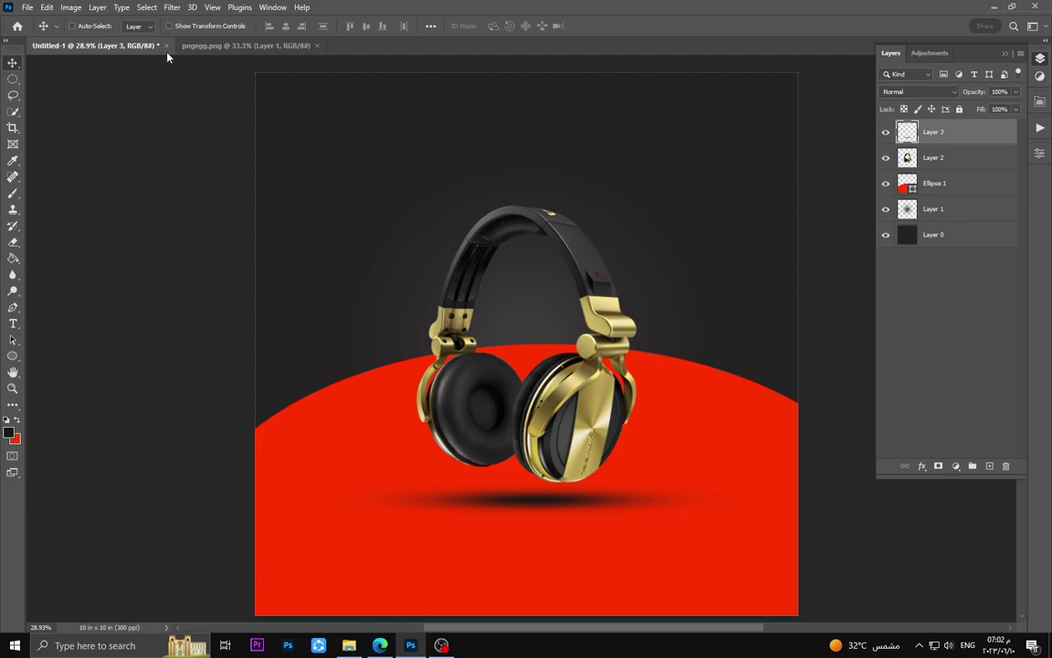
left_click(172, 7)
- Apply a Motion Blur with 278-pixel distance to the shadow layer
left_click(171, 7)
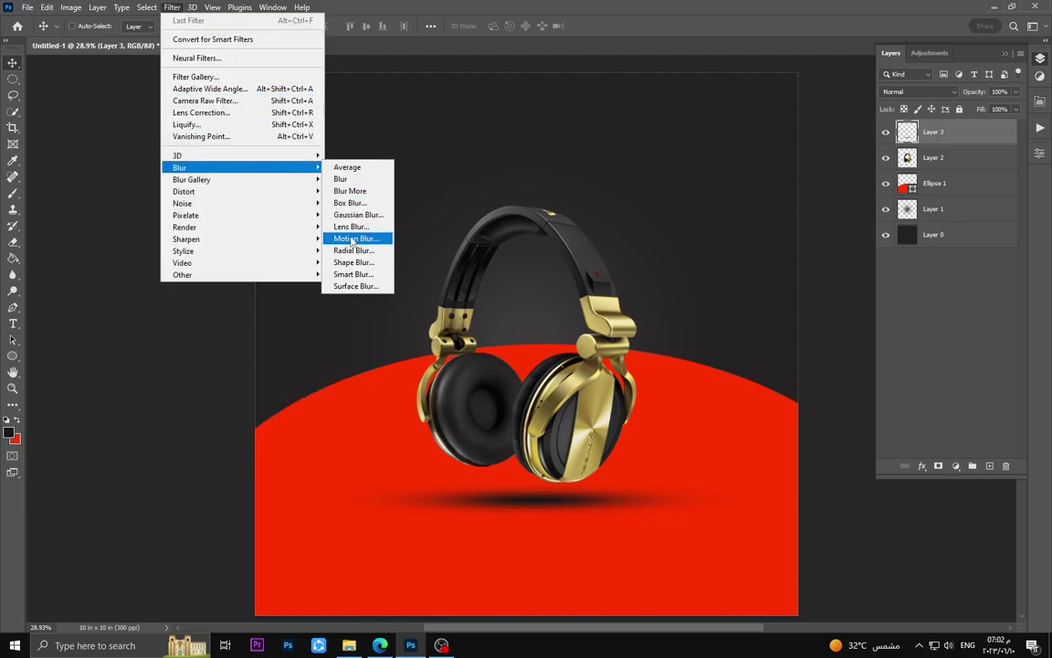
left_click(352, 238)
left_click_drag(443, 247, 449, 159)
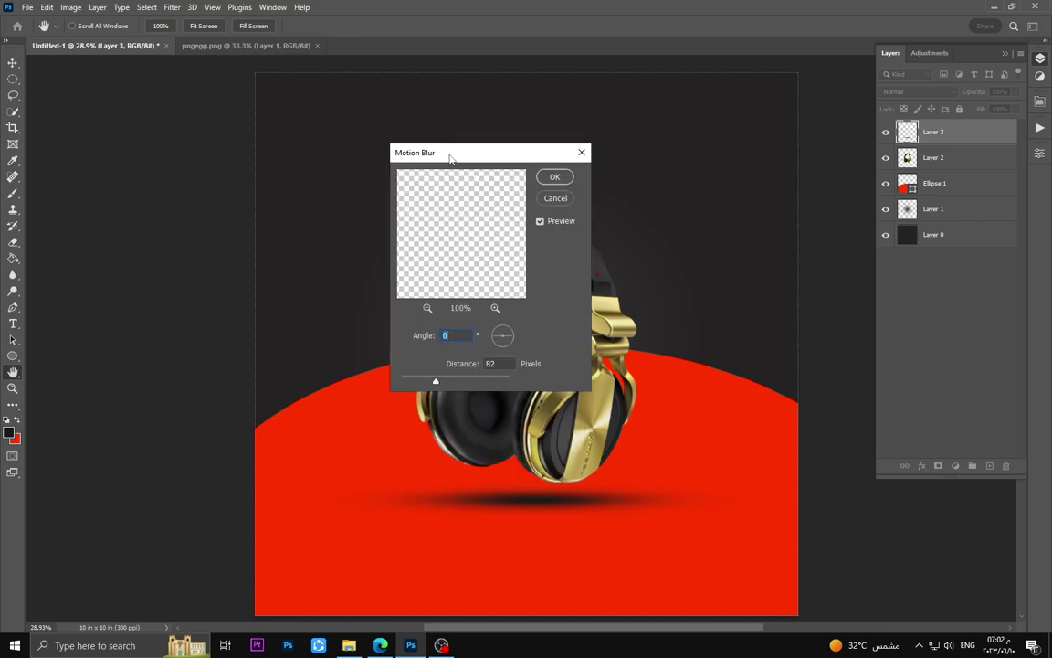
left_click_drag(435, 381, 471, 383)
left_click(555, 177)
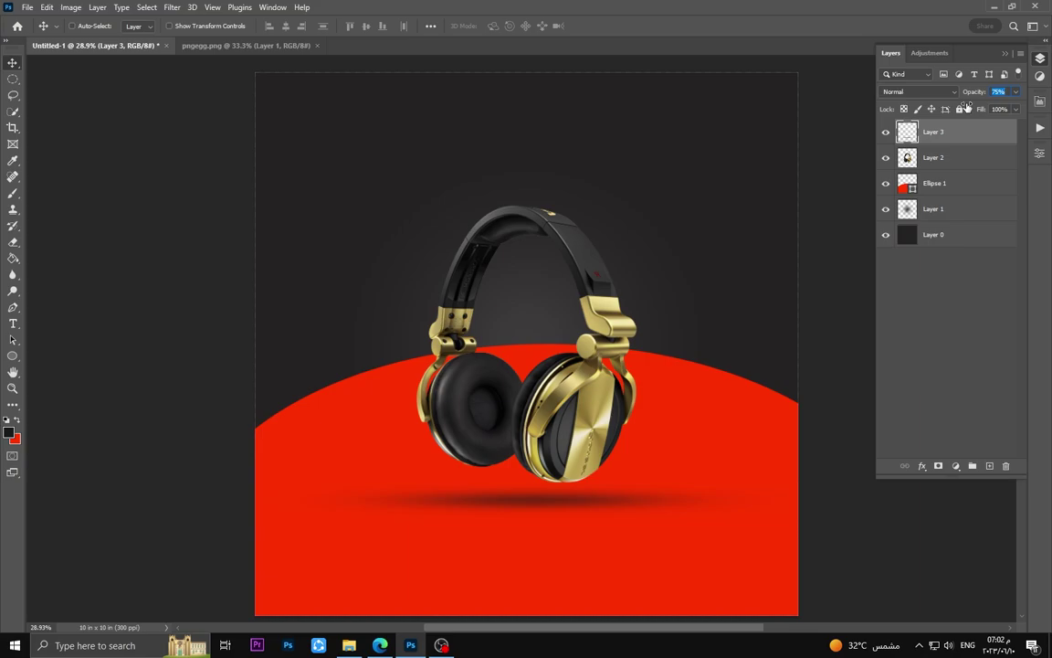
- Move the red Ellipse 1 layer slightly lower, then return to the shadow layer
key("alt+bracketleft")
key("alt+bracketleft")
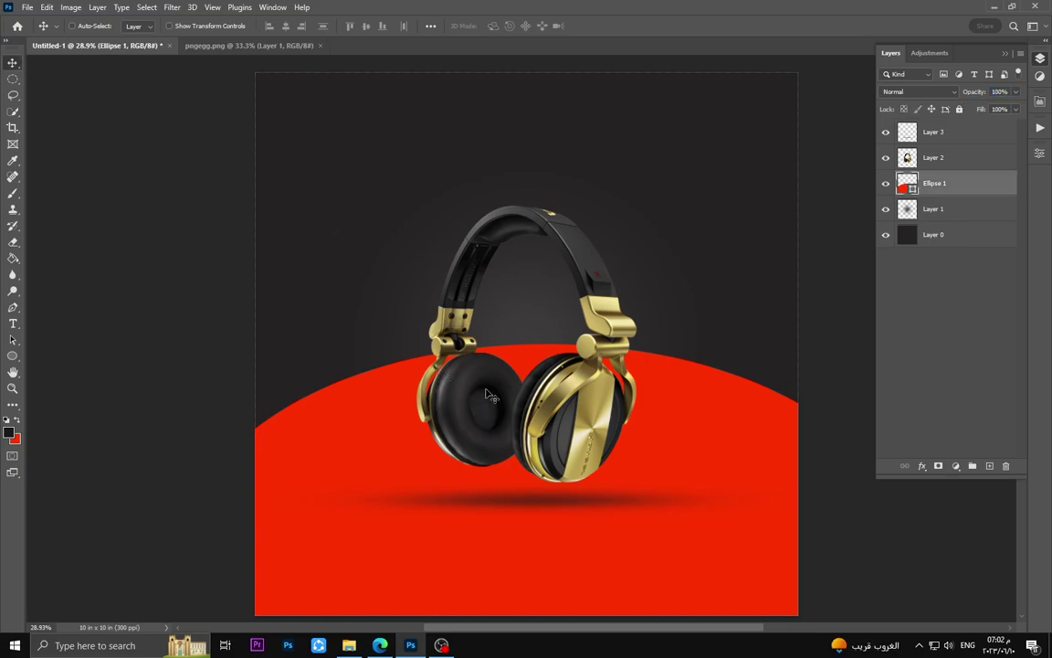
left_click_drag(730, 377, 714, 419)
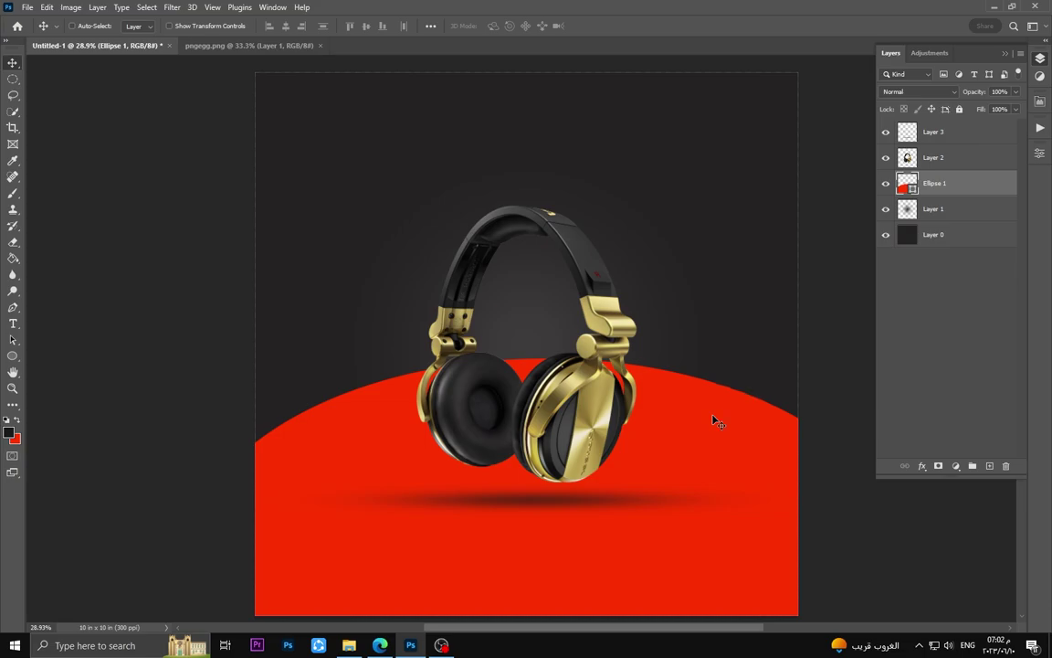
key("alt+bracketright")
key("alt+bracketright")
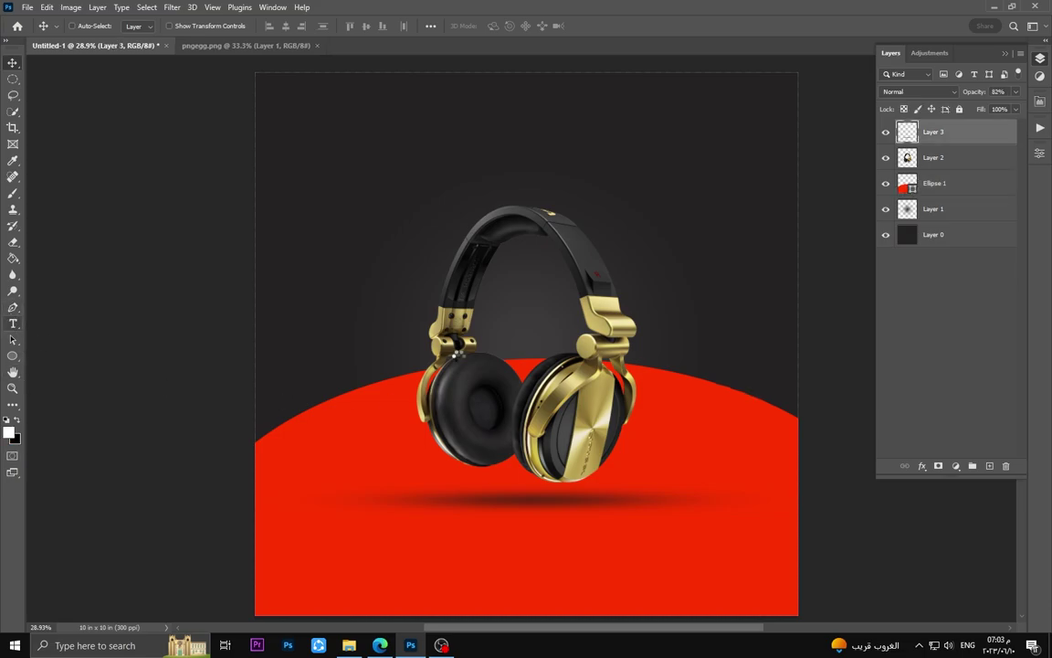
- Type MUSIC and scale it into a large title at the top centre
key("t")
left_click(413, 171)
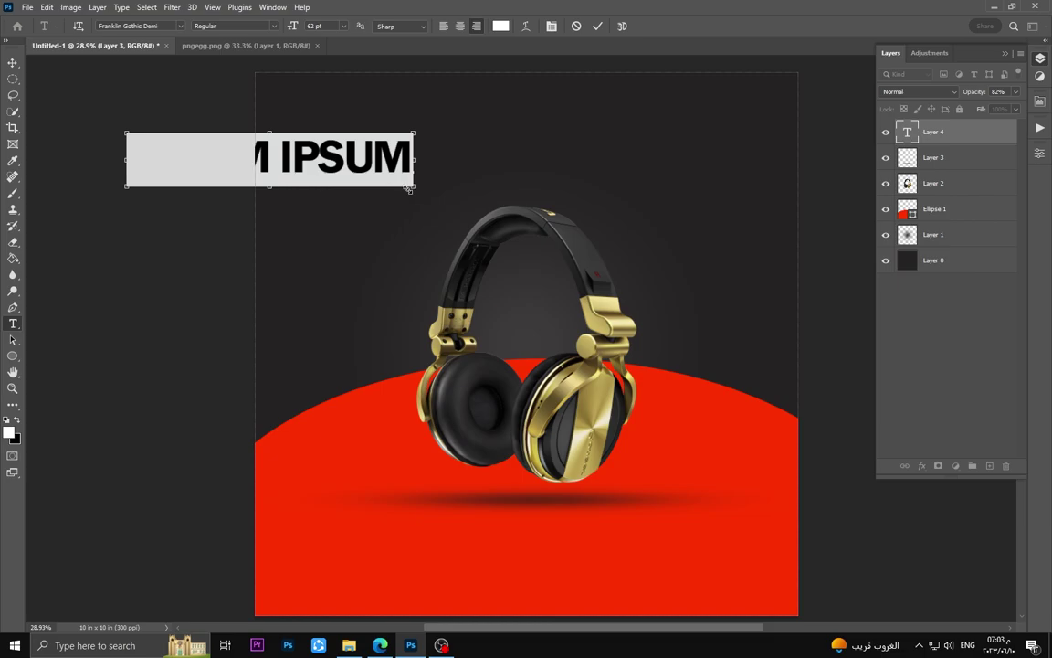
type("MUSIC")
left_click(13, 64)
left_click_drag(324, 154, 498, 156)
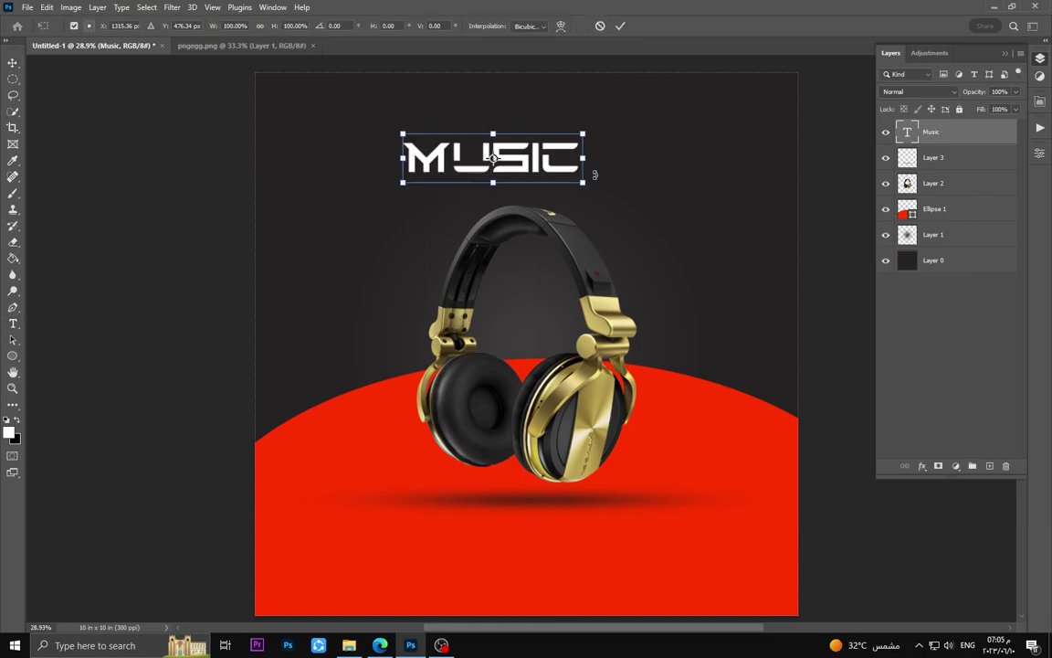
mouse_move(590, 181)
left_mouse_down()
mouse_move(729, 269)
mouse_move(695, 212)
left_mouse_up()
left_click_drag(548, 178, 529, 157)
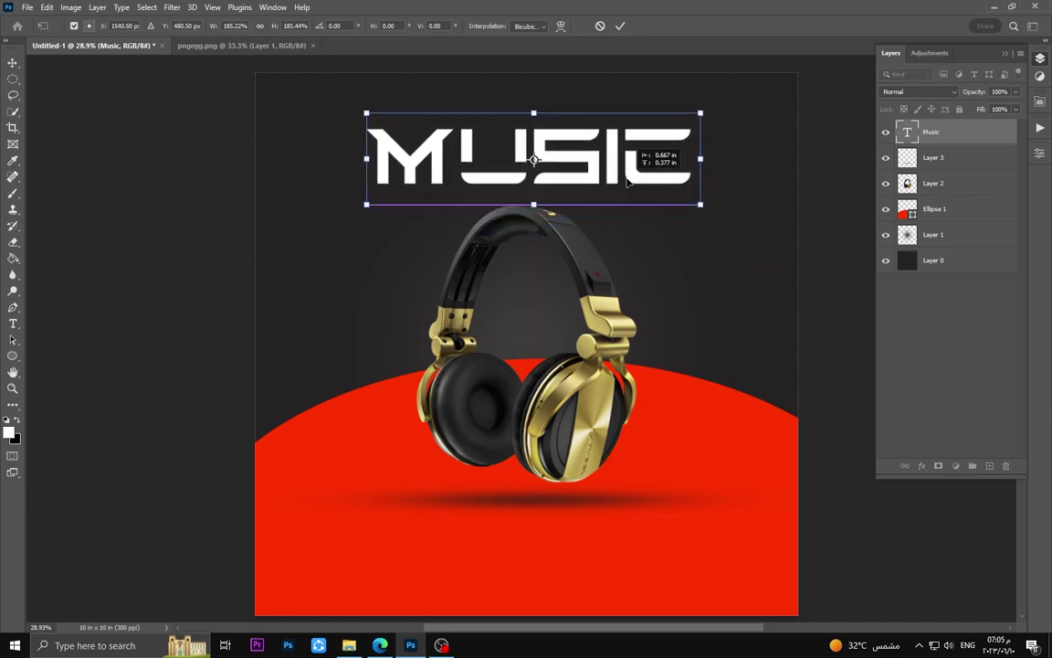
key("Return")
- Give MUSIC 0% fill and a 2 px white outline stroke
type("0")
key("Return")
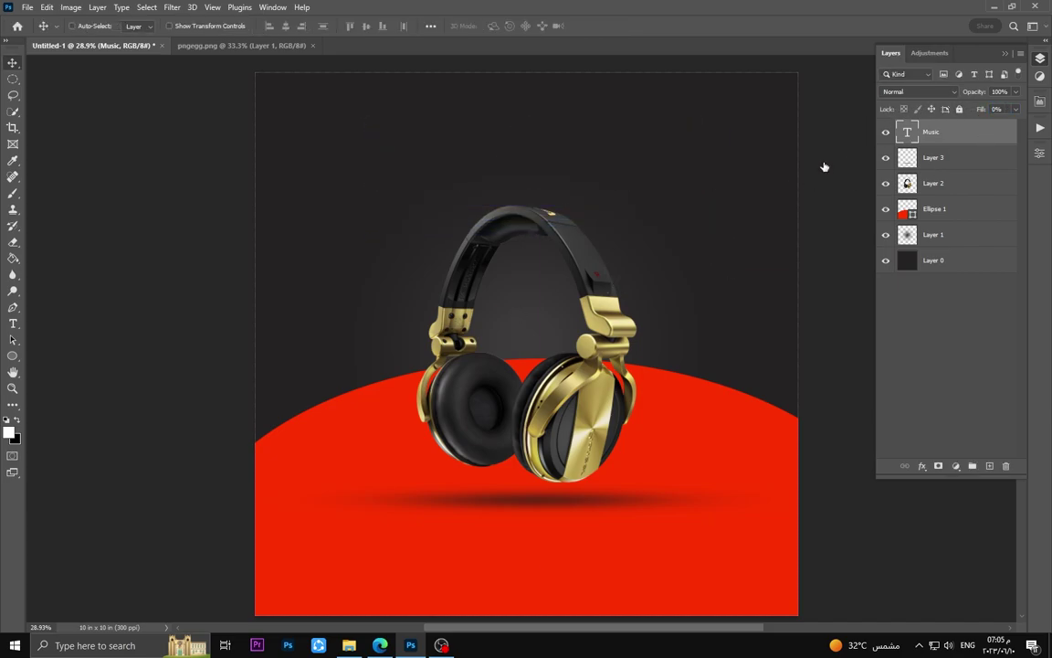
left_click_drag(661, 221, 435, 283)
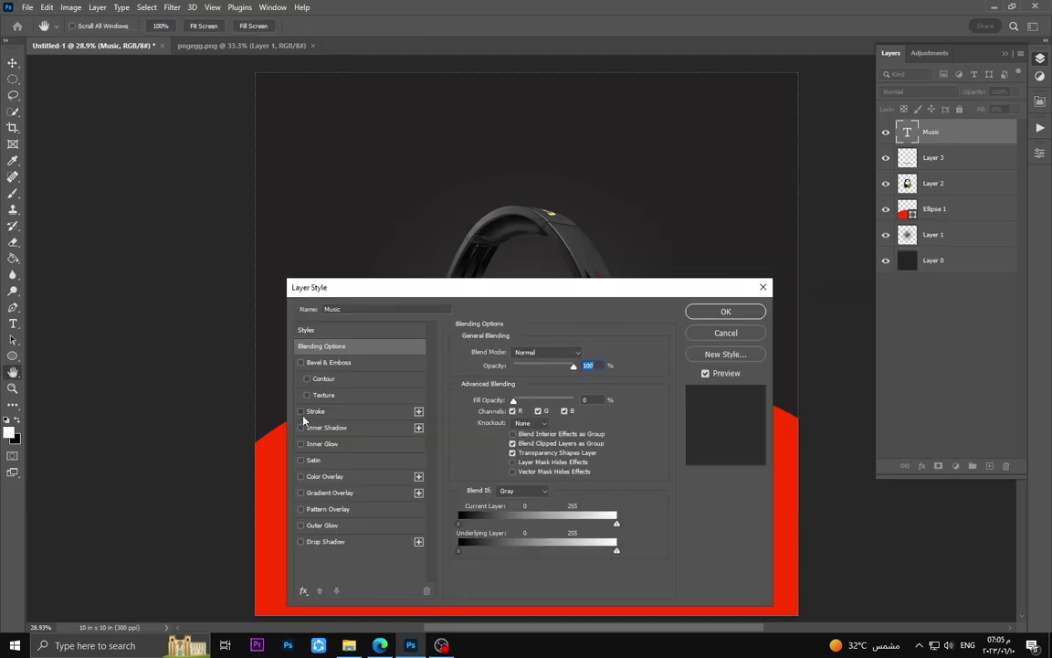
left_click(301, 411)
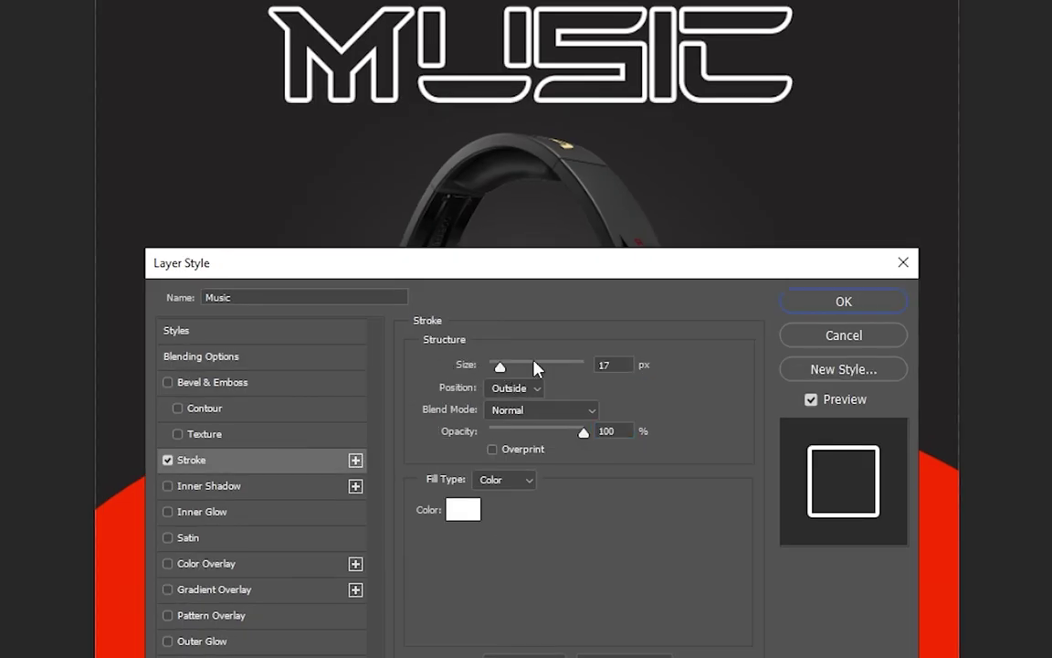
double_click(612, 364)
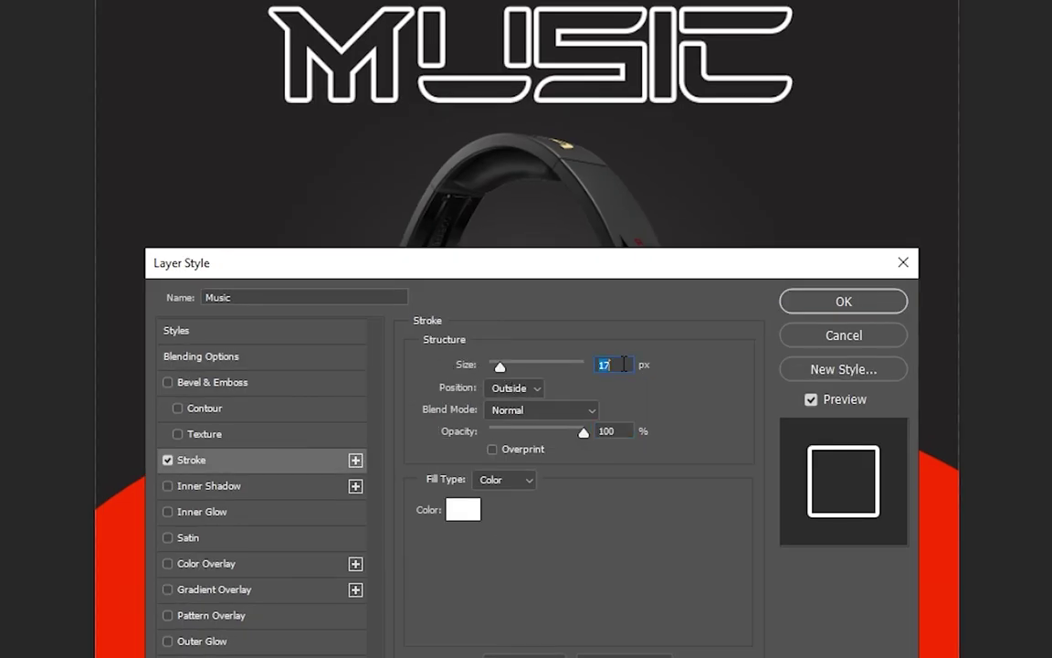
type("2")
left_click(820, 307)
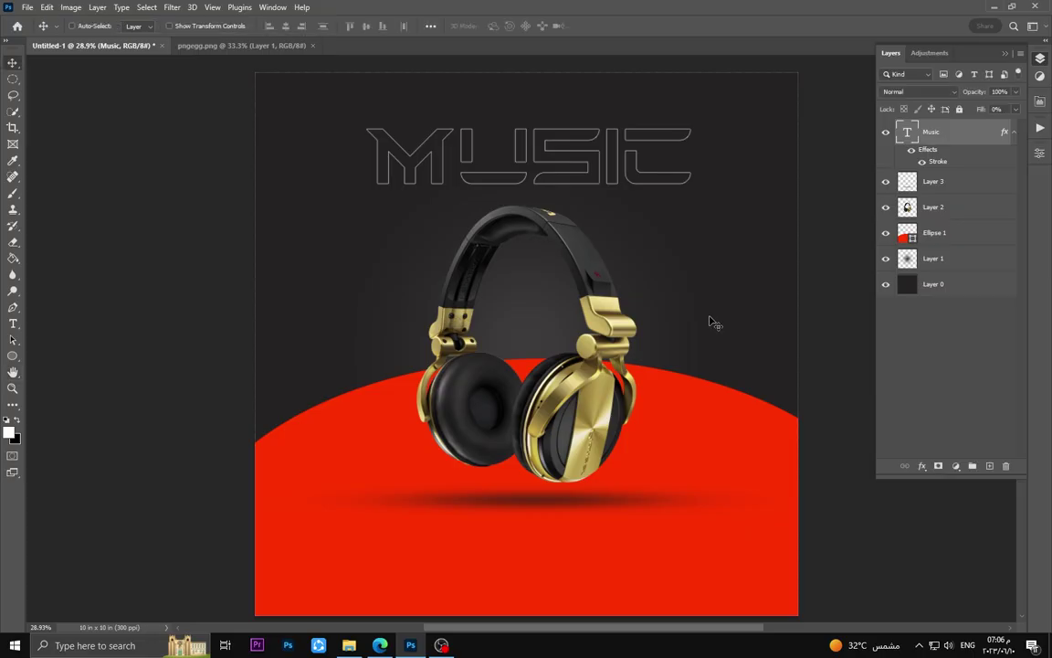
- Enlarge the MUSIC title to about 108% and reposition it at the top
left_click_drag(665, 163, 666, 170)
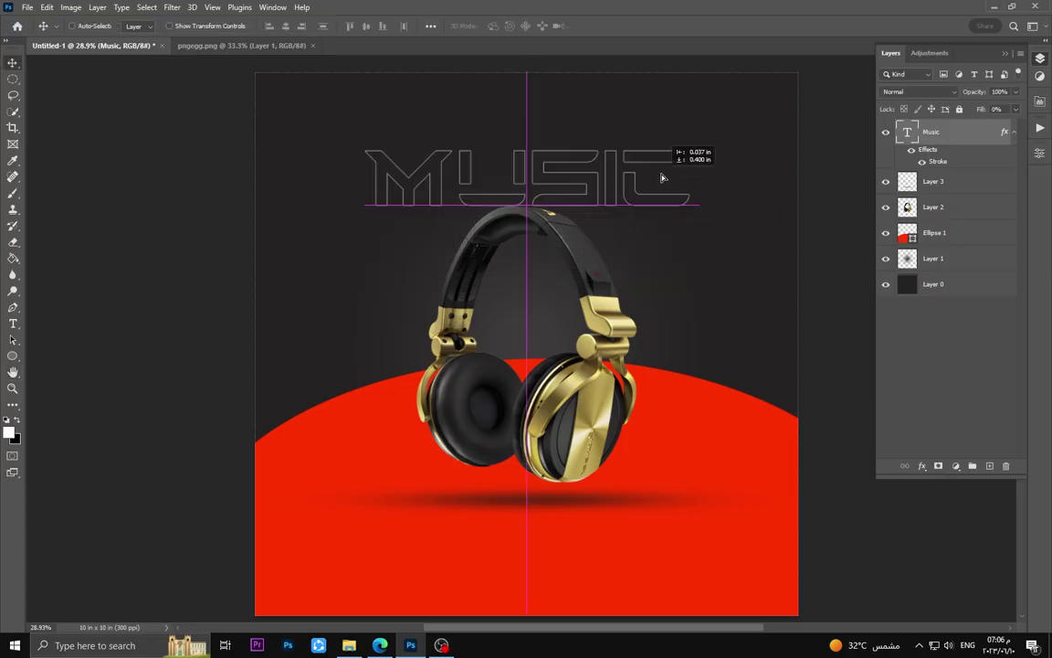
key("ctrl+t")
left_click_drag(697, 121, 723, 111)
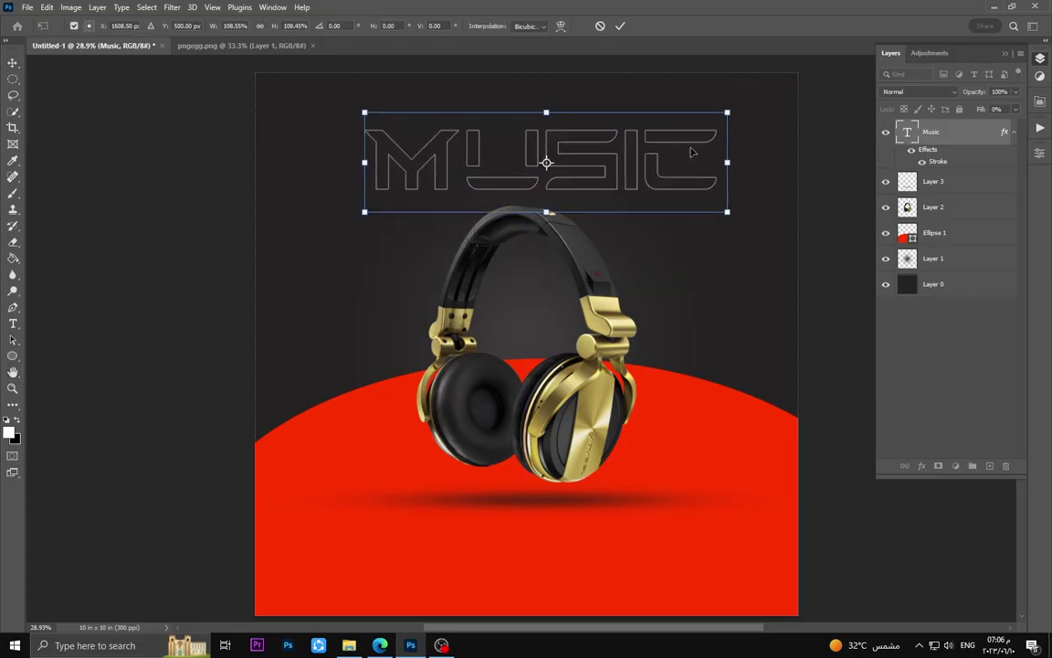
mouse_move(694, 155)
left_mouse_down()
mouse_move(675, 137)
mouse_move(722, 116)
left_mouse_up()
key("Return")
- Duplicate MUSIC, tilt the copy about 8 degrees, and move it behind the headphones
key("ctrl+j")
key("ctrl+t")
left_click_drag(539, 140, 535, 225)
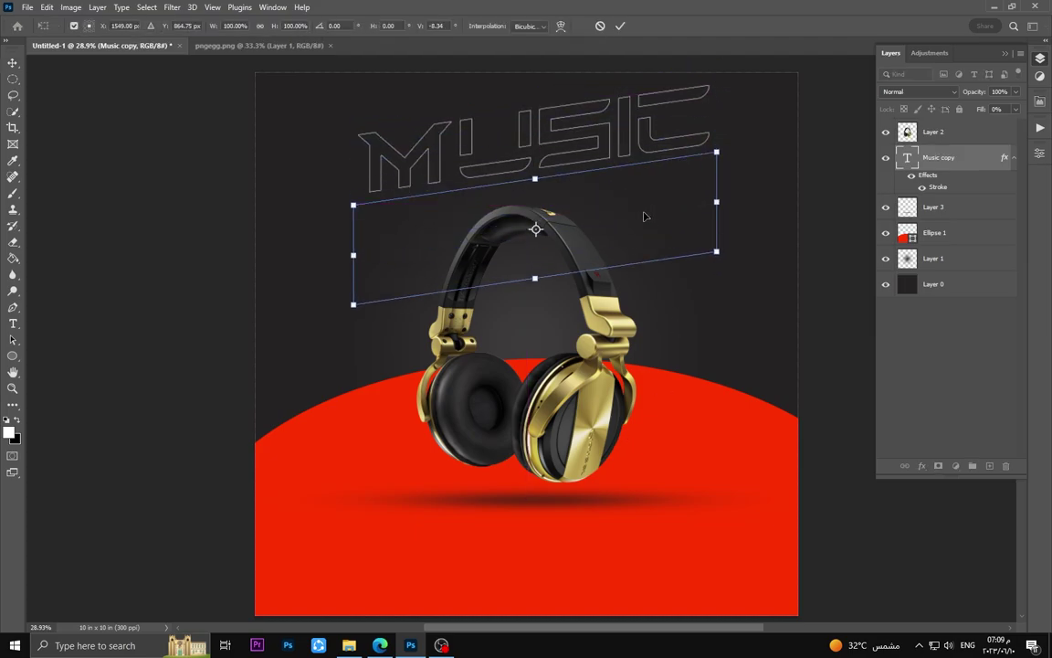
key("Return")
- Position the tilted MUSIC copy and place a 40 text layer left of the headphones
left_click_drag(601, 151, 591, 272)
key("ctrl+v")
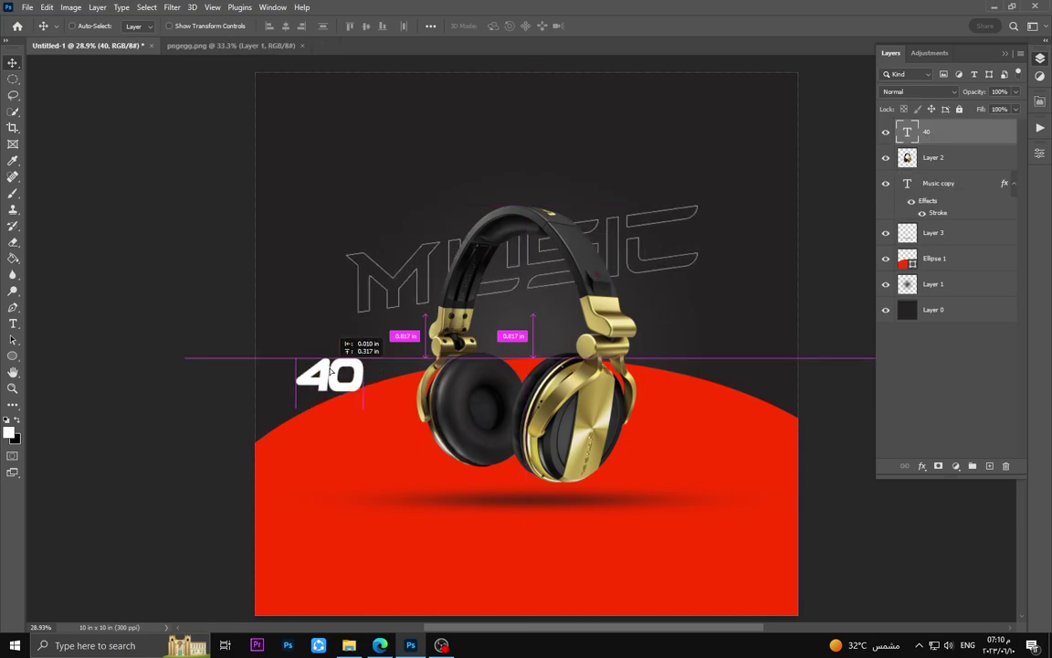
mouse_move(301, 354)
left_mouse_down()
mouse_move(343, 365)
mouse_move(301, 359)
left_mouse_up()
key("ctrl+t")
key("Return")
- Add a % sign coloured with the poster's red and move it beside the 40
key("t")
left_click(362, 530)
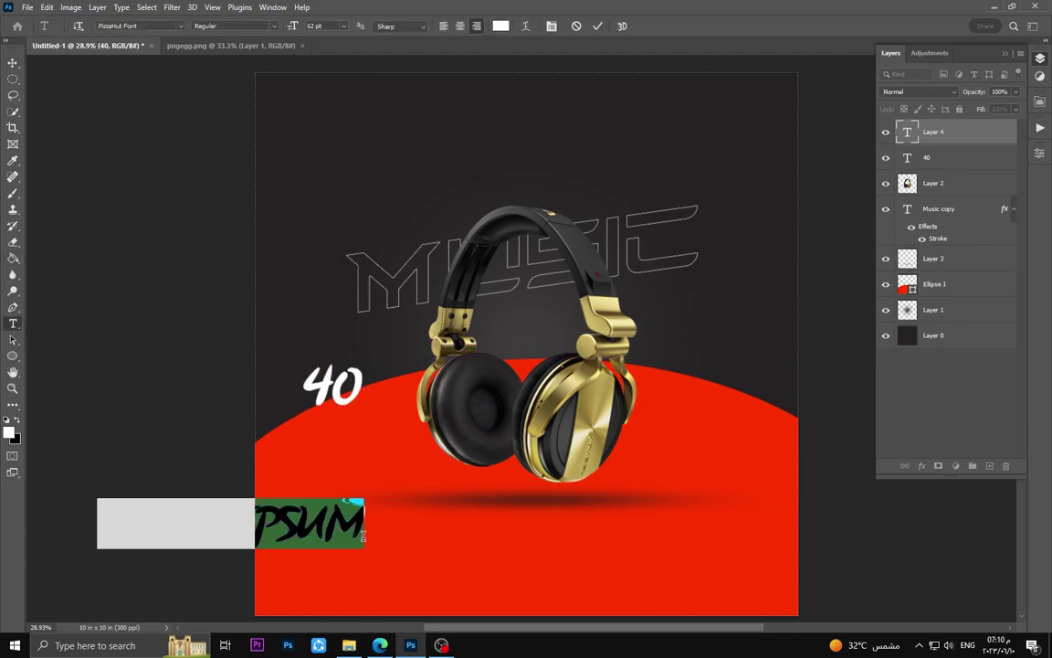
type("%")
key("ctrl+a")
left_click(500, 26)
left_click(442, 546)
left_click(795, 386)
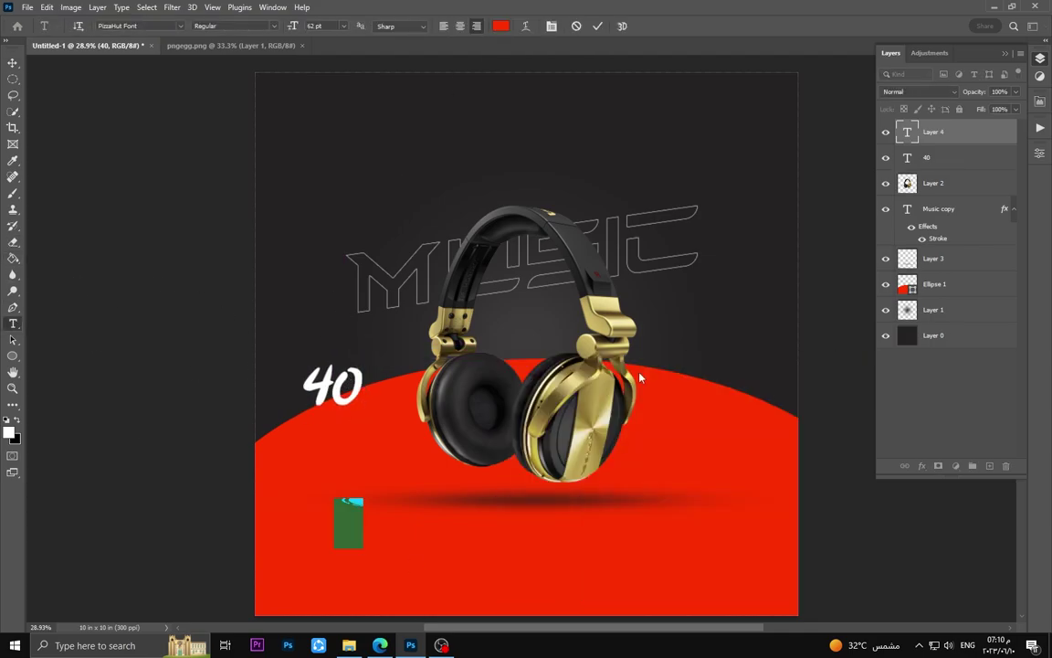
left_click(13, 62)
left_click_drag(342, 520, 369, 345)
- Move the 40 up next to the percent sign
left_click(927, 157)
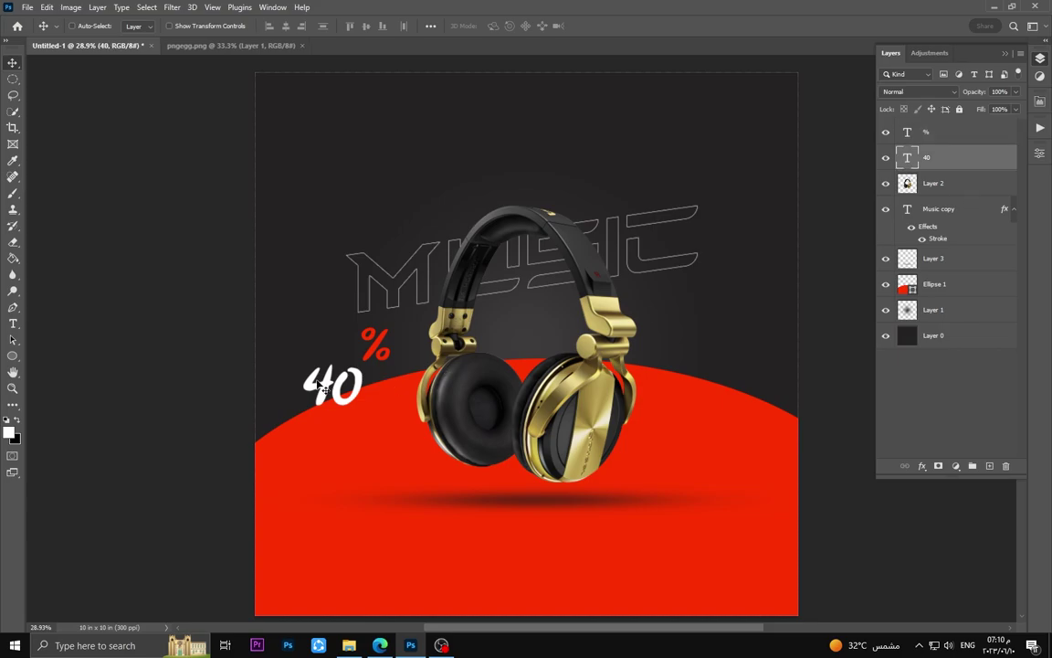
mouse_move(314, 410)
left_mouse_down()
mouse_move(301, 374)
mouse_move(330, 347)
left_mouse_up()
key("ctrl+t")
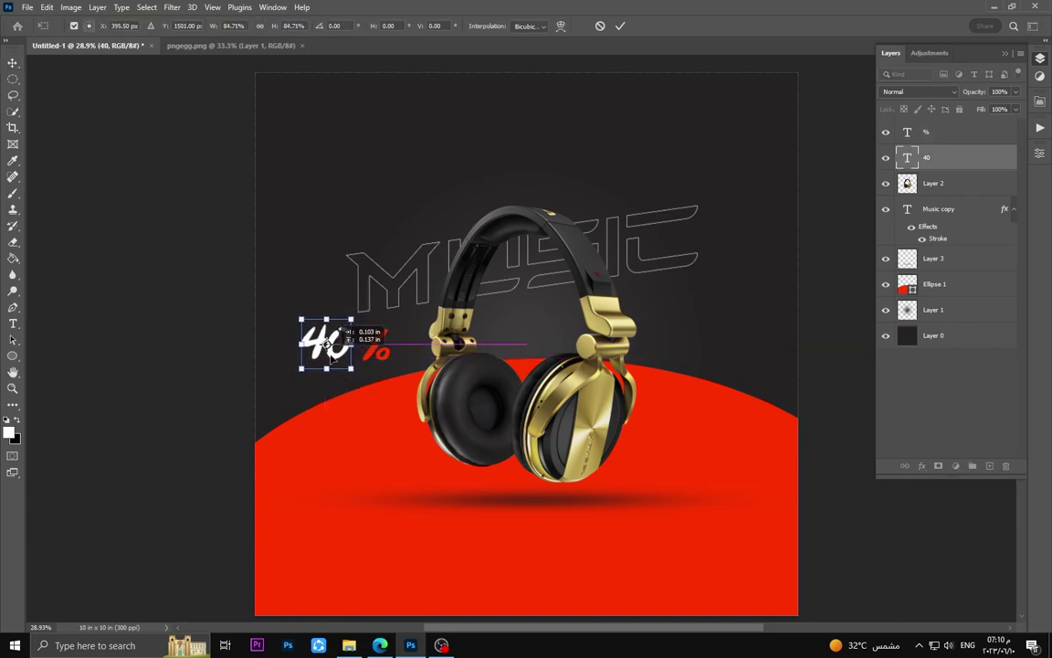
key("Return")
key("t")
- Add OFF text and scale it down beneath 40 %
left_click(355, 447)
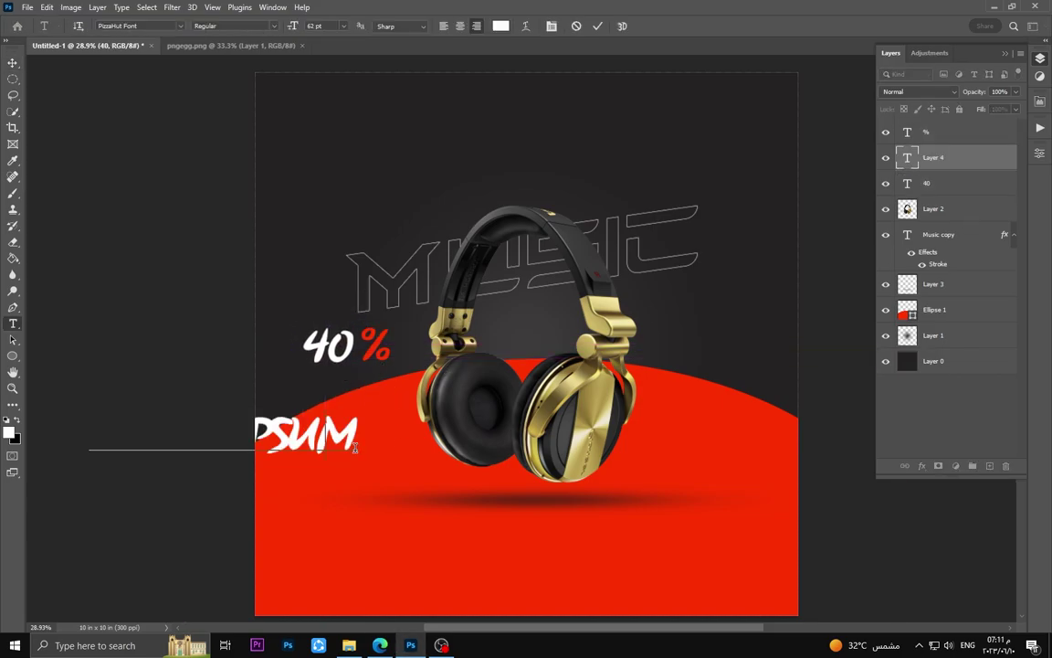
type("off")
left_click(13, 62)
key("ctrl+t")
key("Return")
mouse_move(309, 436)
left_mouse_down()
mouse_move(340, 378)
mouse_move(376, 389)
left_mouse_up()
key("ctrl+t")
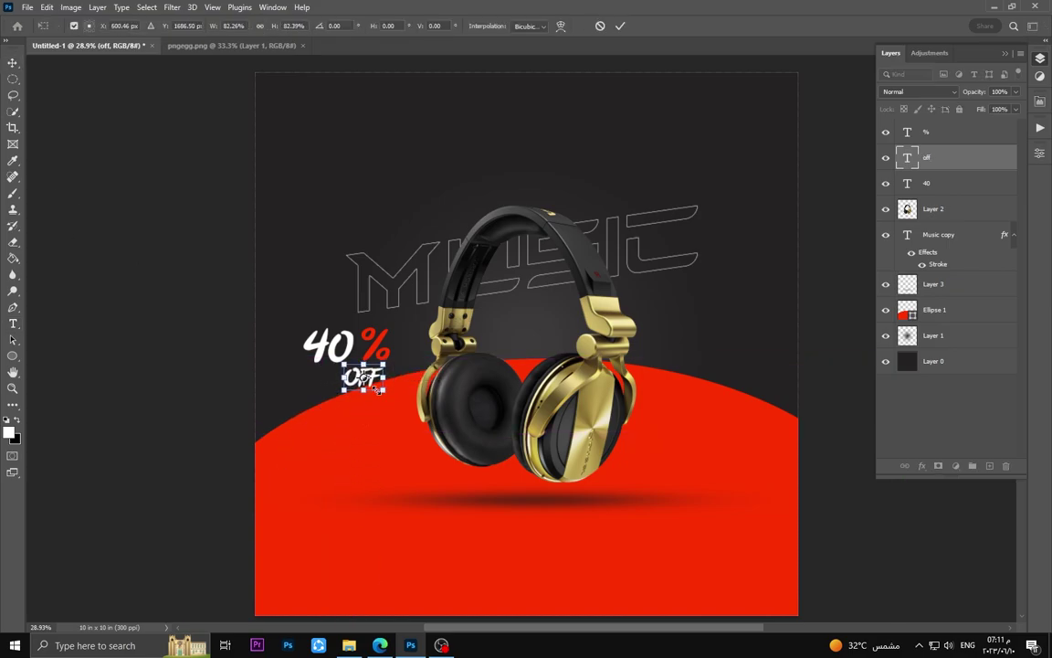
key("Return")
key("alt+bracketright")
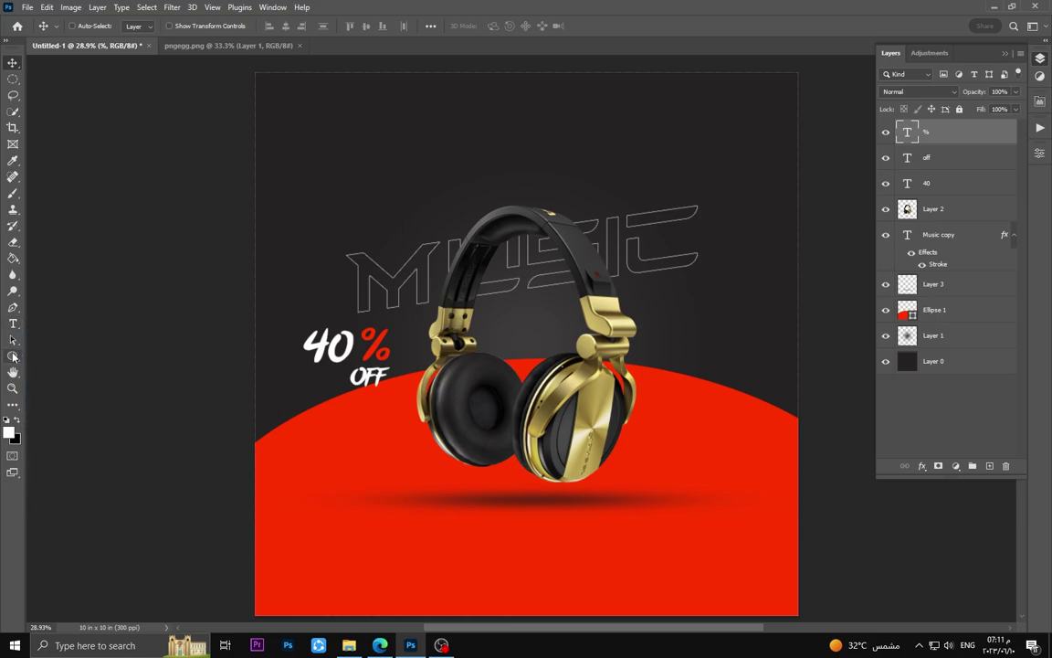
left_click(12, 356)
- Draw a black rectangle bar across the top of the poster
left_click(9, 431)
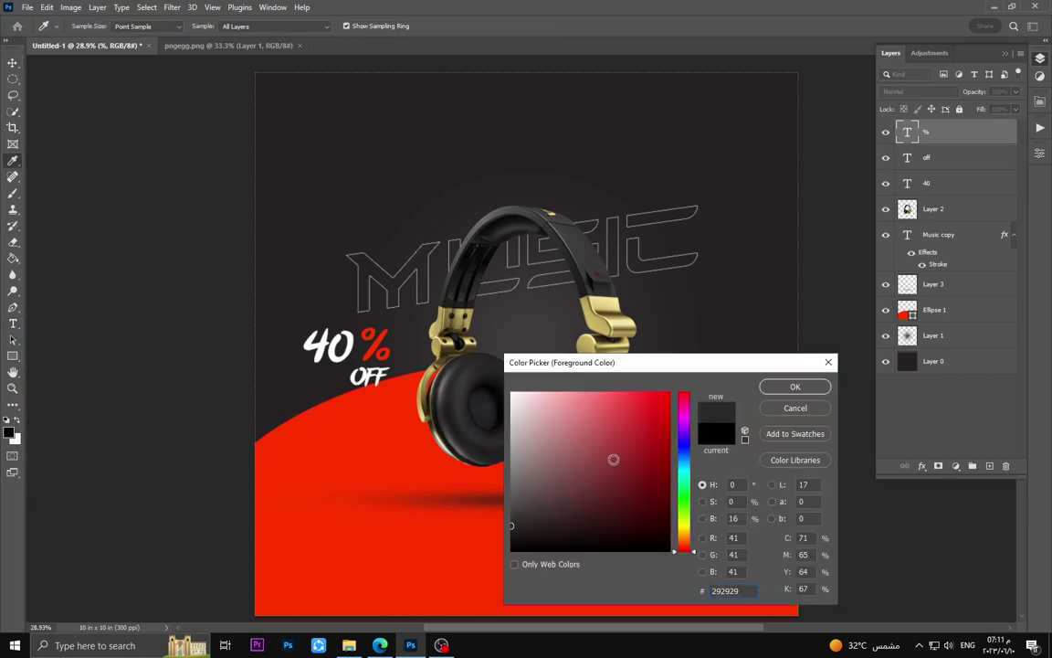
key("Escape")
left_click_drag(374, 84, 728, 140)
key("v")
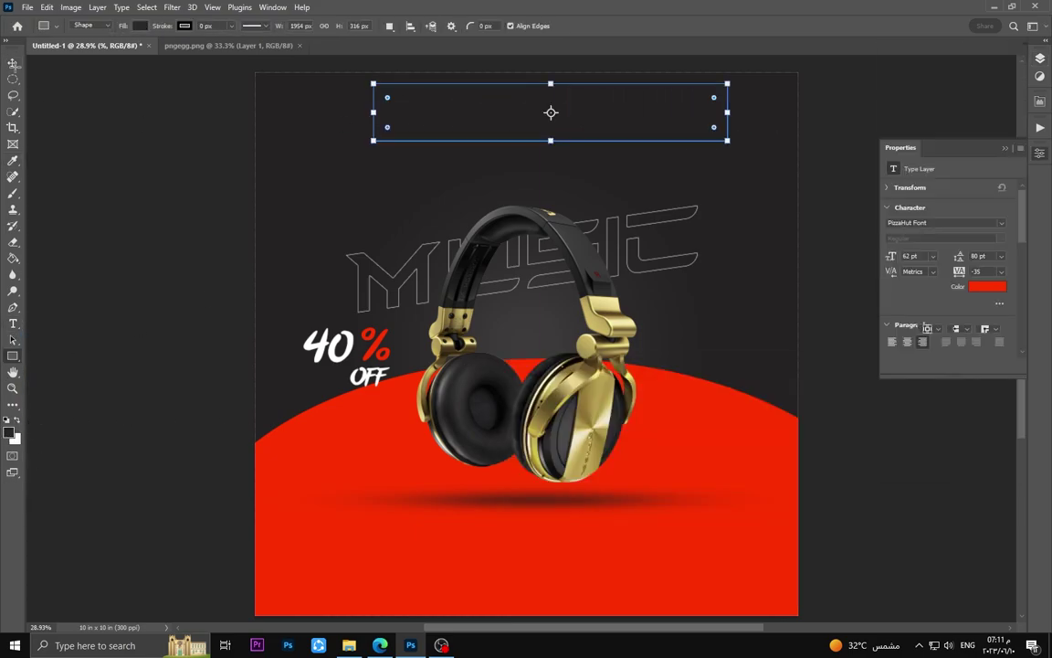
left_click_drag(438, 91, 418, 103)
- Type NEW HEADPHONE on the bar and slant it like italics
key("t")
left_click(556, 113)
type("N")
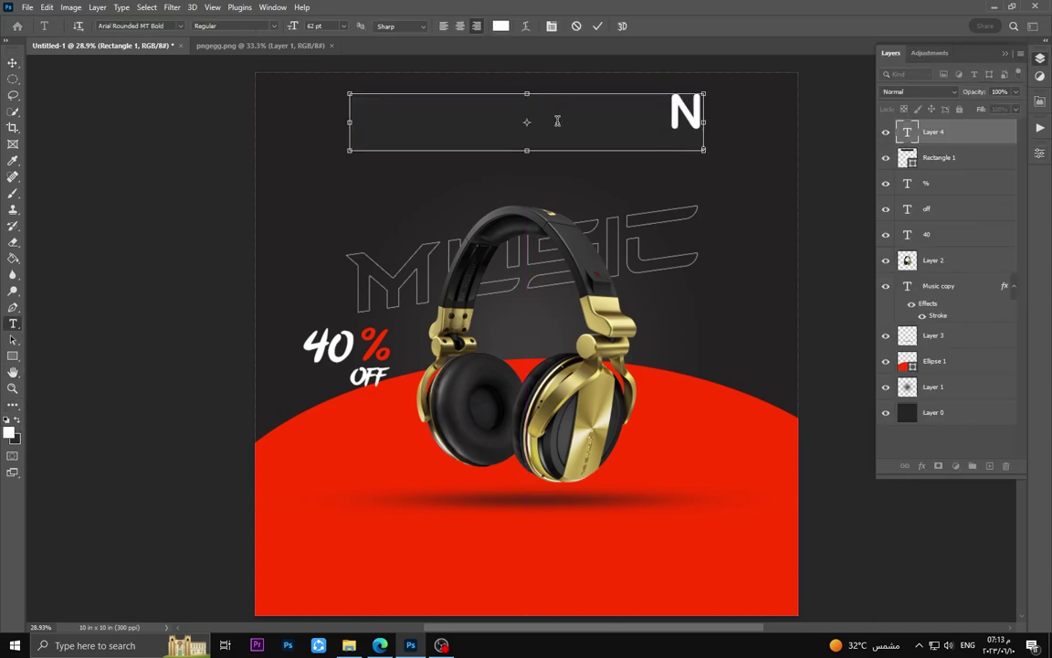
type("EW HEadphone")
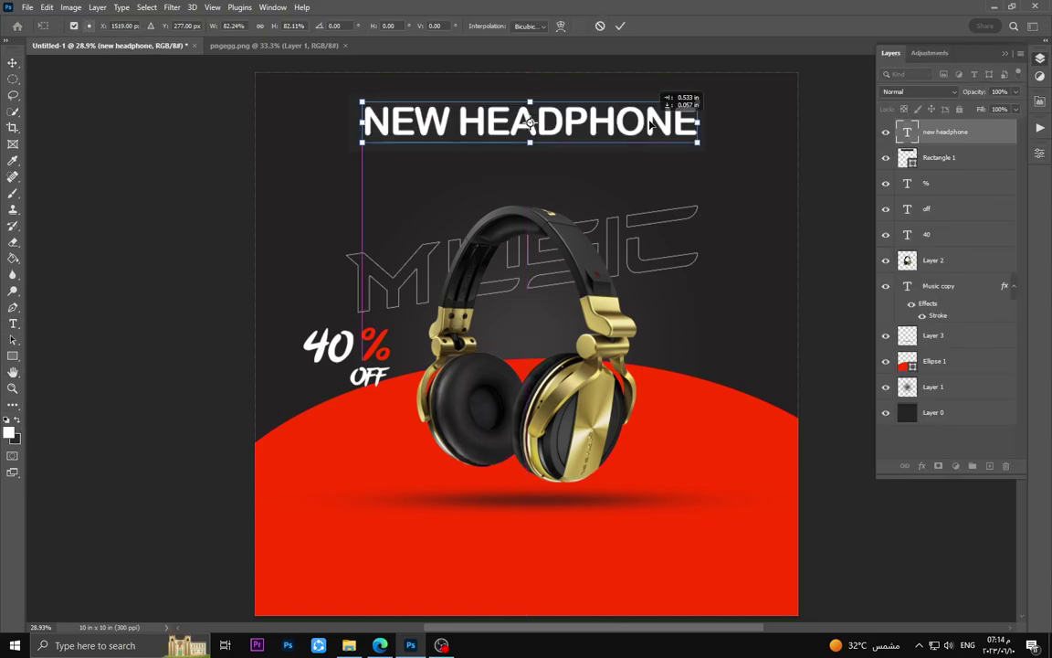
key("ctrl+Return")
key("v")
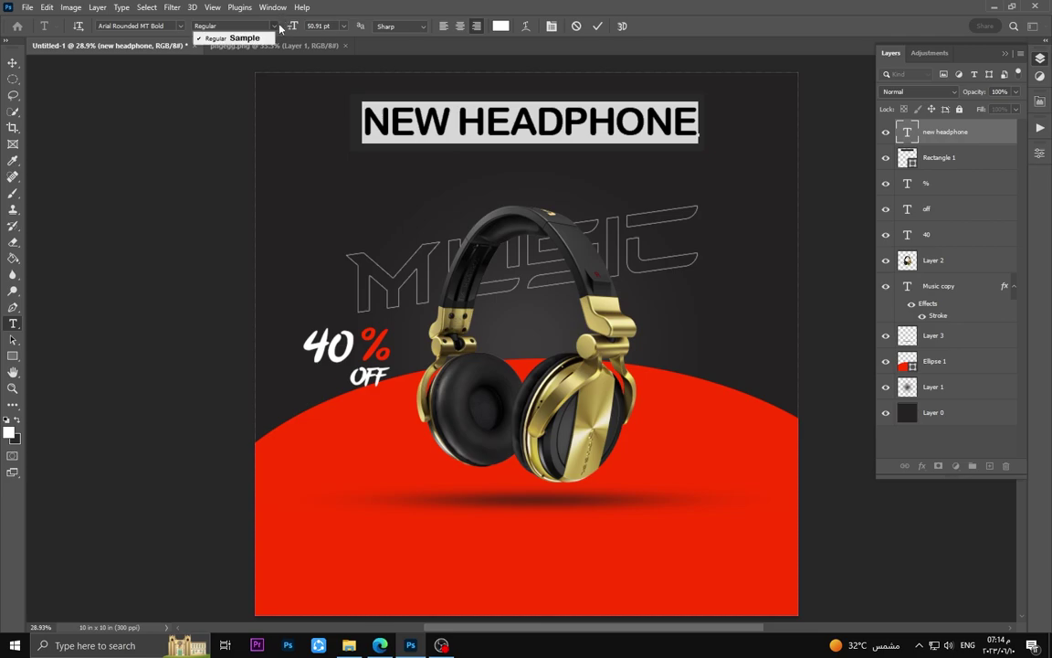
key("ctrl+t")
left_click_drag(532, 106, 556, 104)
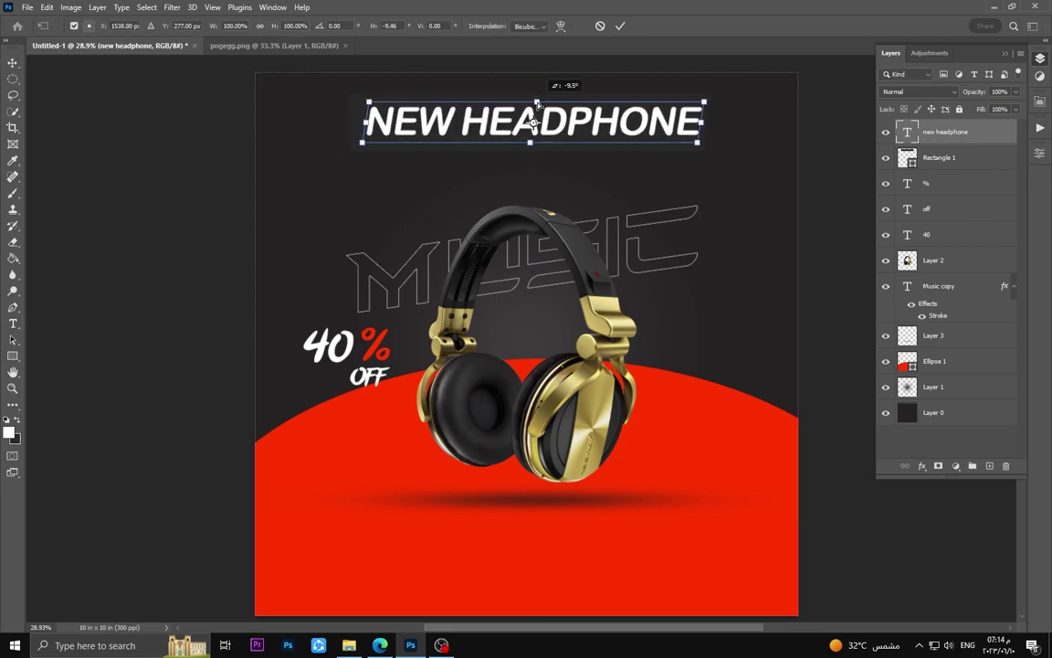
key("Return")
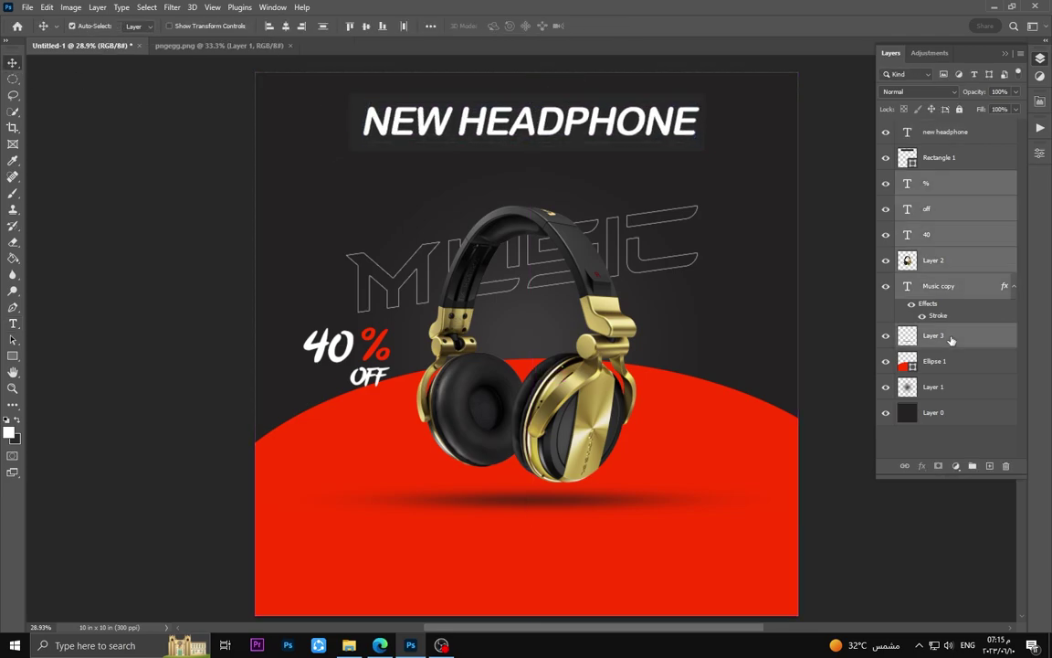
- Shift the headphones and 40% OFF text slightly lower on the poster
left_click_drag(548, 337, 522, 339)
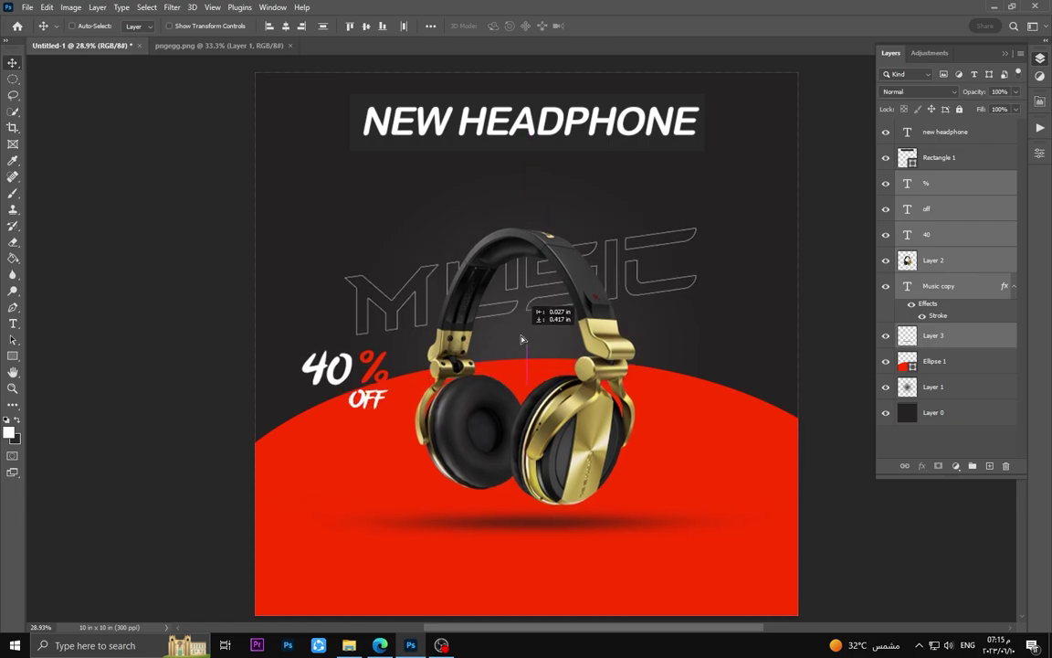
left_click_drag(522, 340, 476, 304)
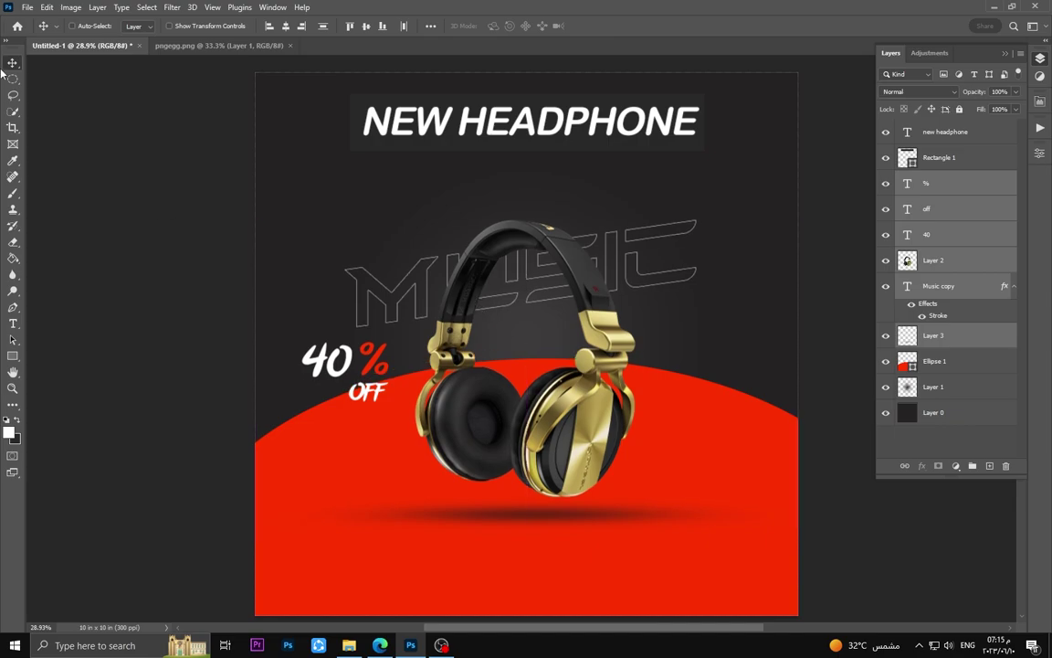
left_click(13, 78)
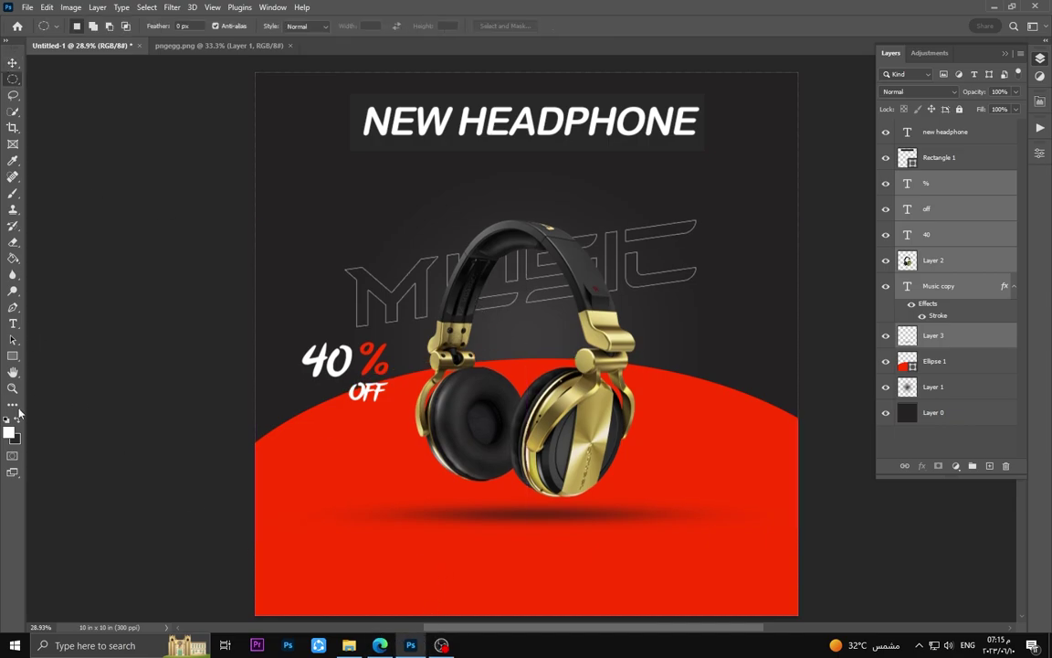
left_click(12, 357)
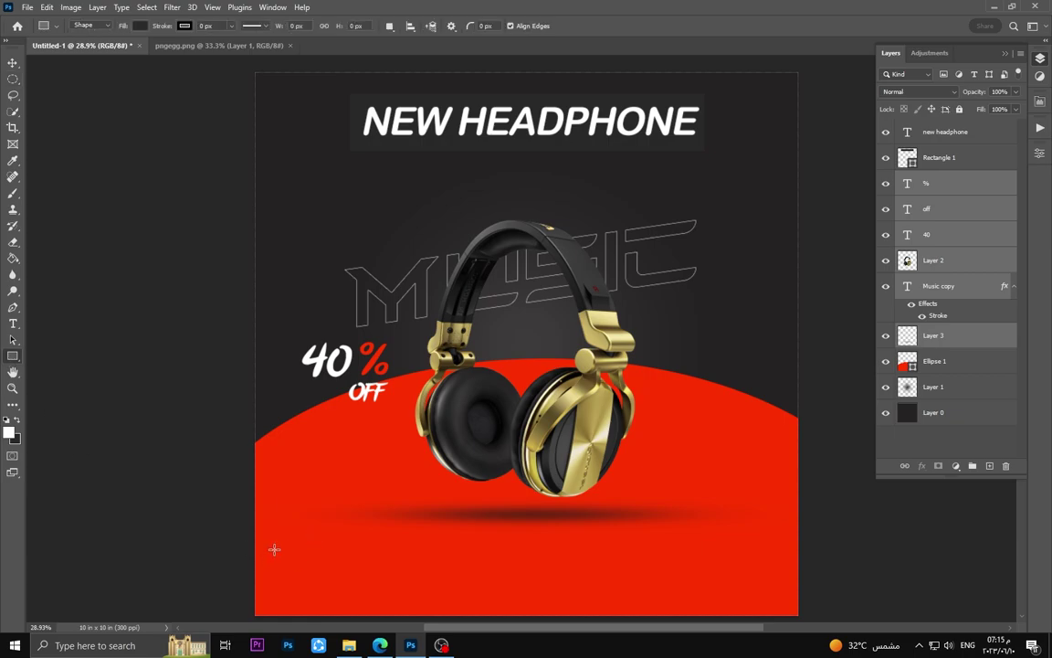
- Draw a small white rectangle near the bottom-left with 46 px rounded corners
left_click_drag(274, 549, 383, 570)
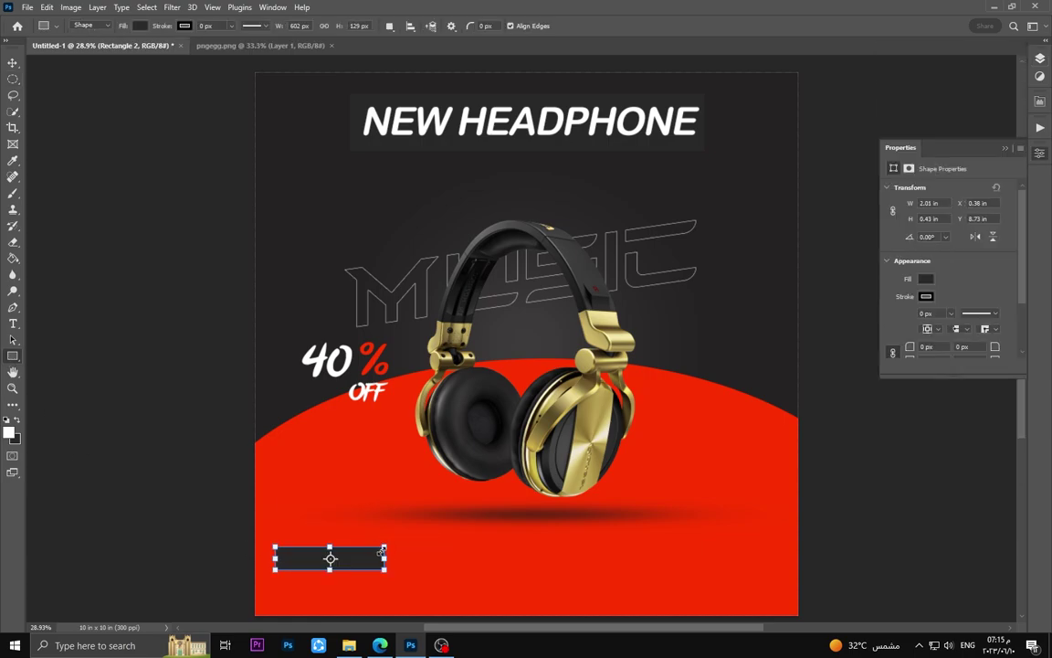
left_click(139, 25)
left_click(66, 91)
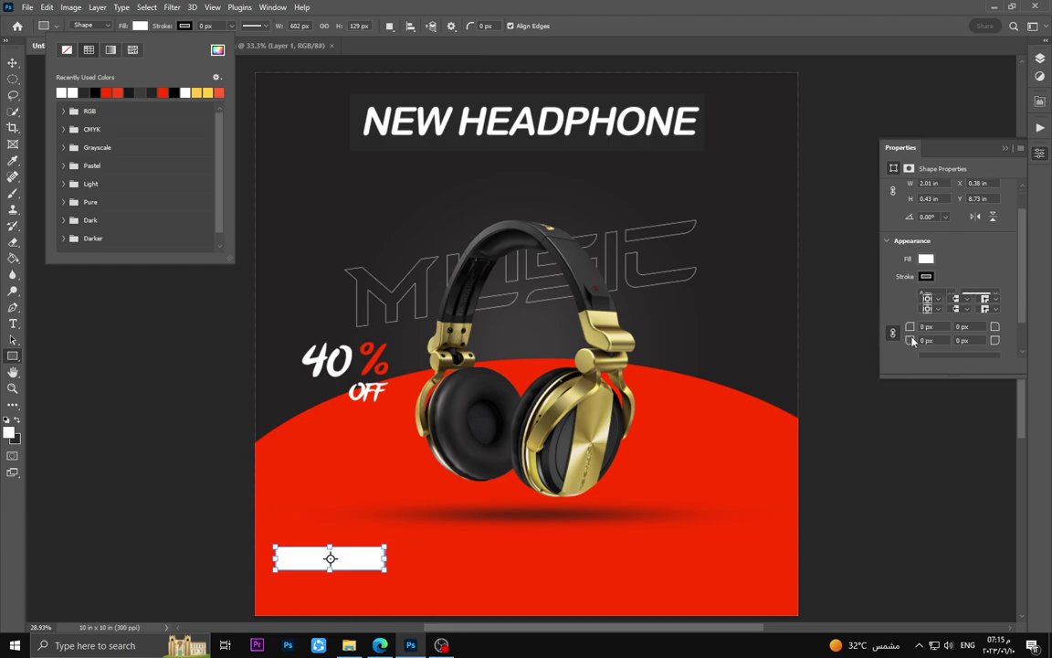
scroll(885, 308, "down", 1)
left_click(919, 317)
type("46")
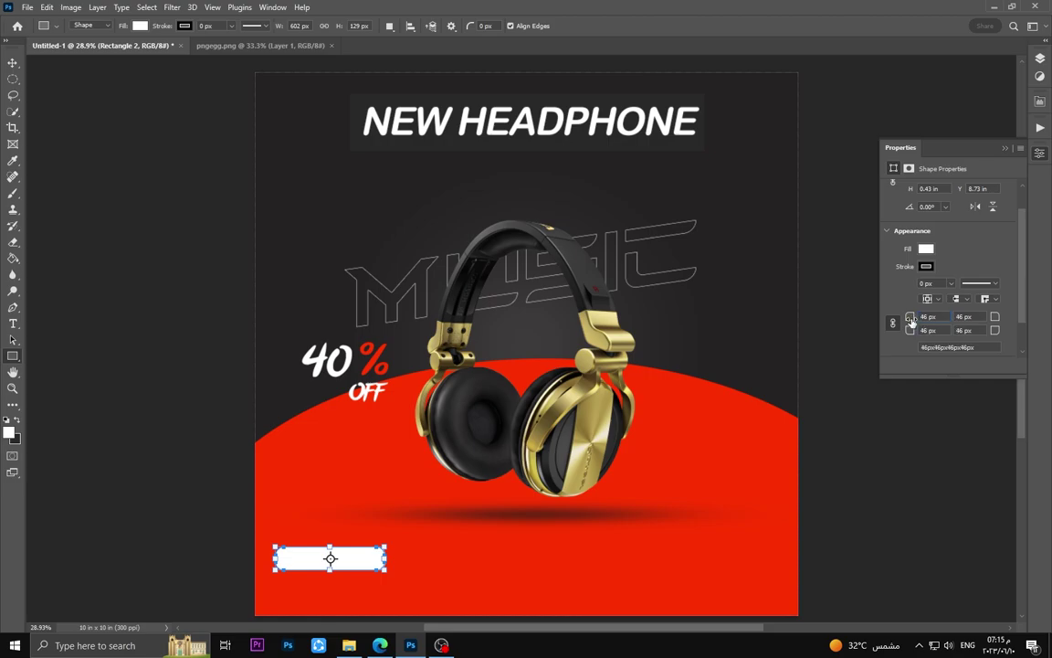
- Set the rectangle layer's Fill to 0% and add a Stroke layer style
left_click(1040, 59)
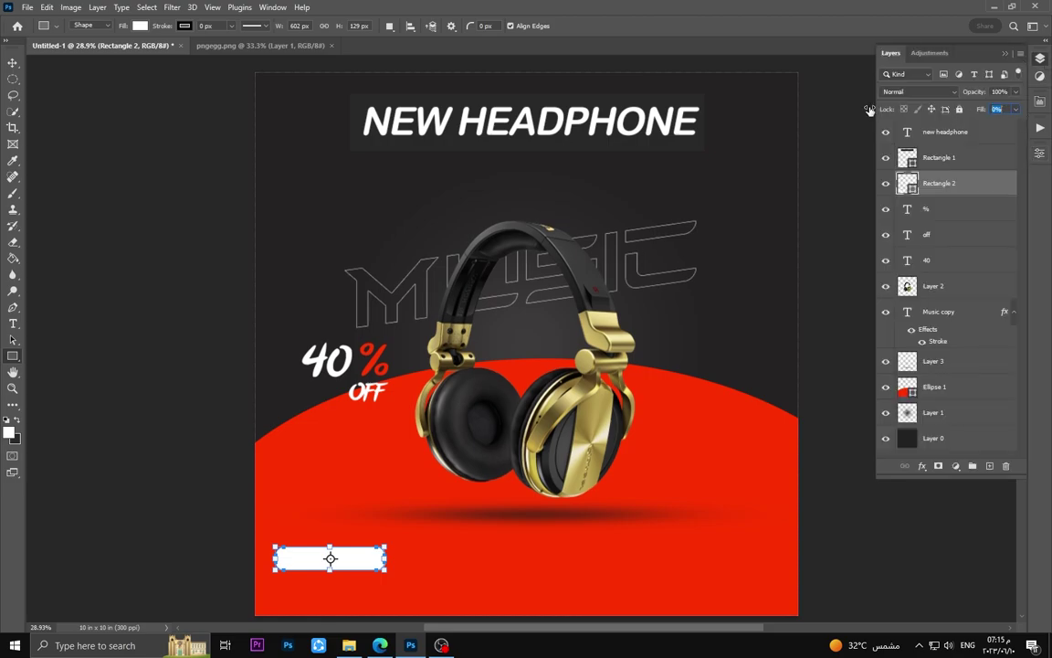
key("Return")
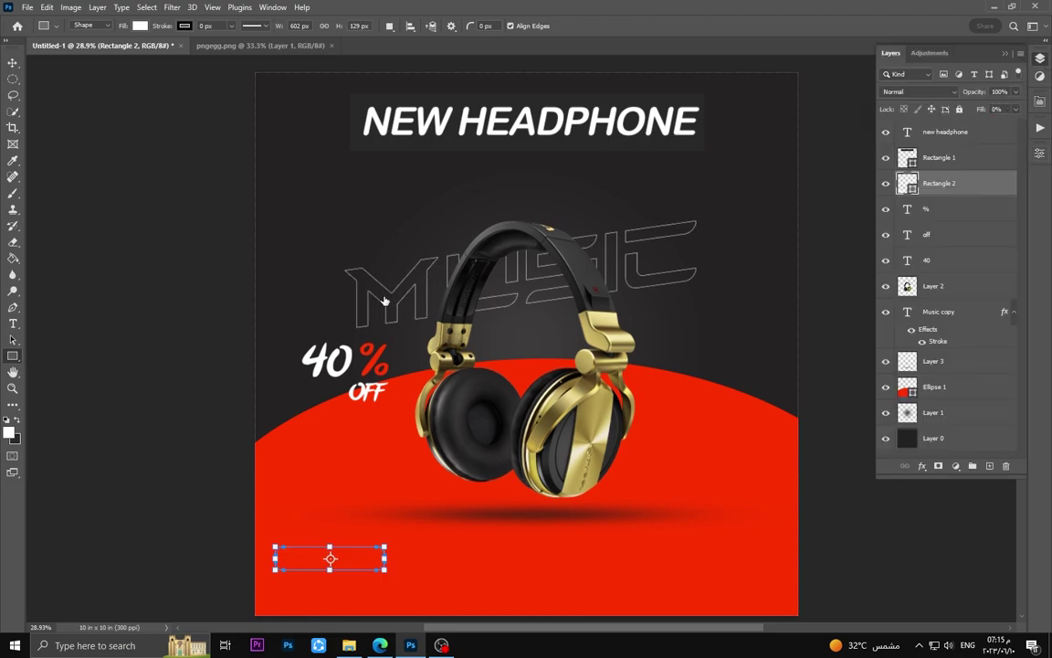
left_click(416, 303)
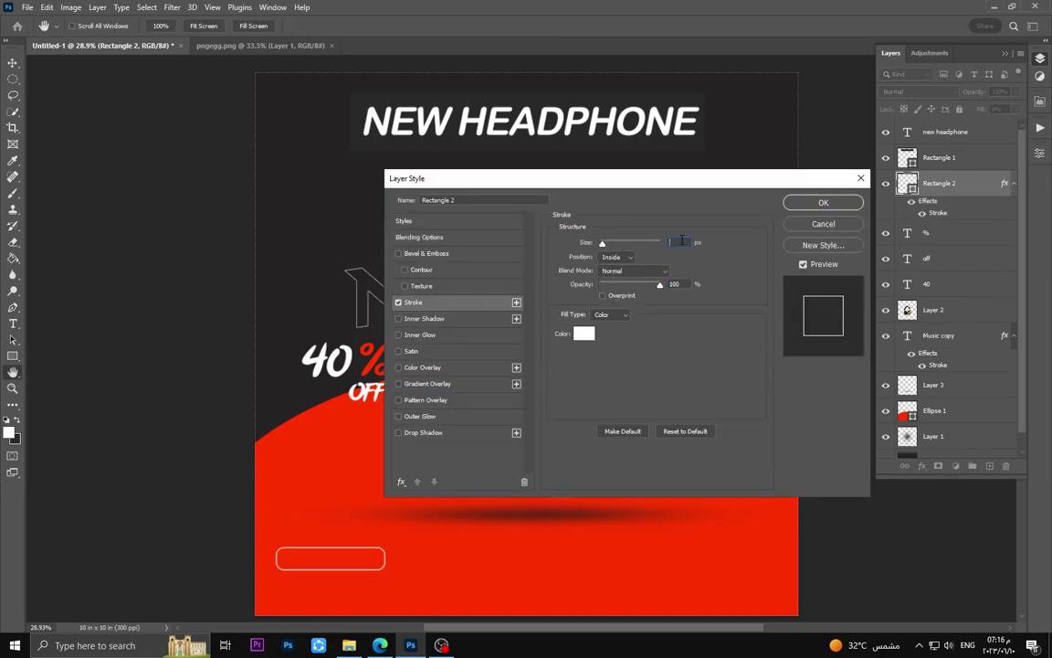
- Enter the stroke size and commit the white stroke on Rectangle 2
type("10")
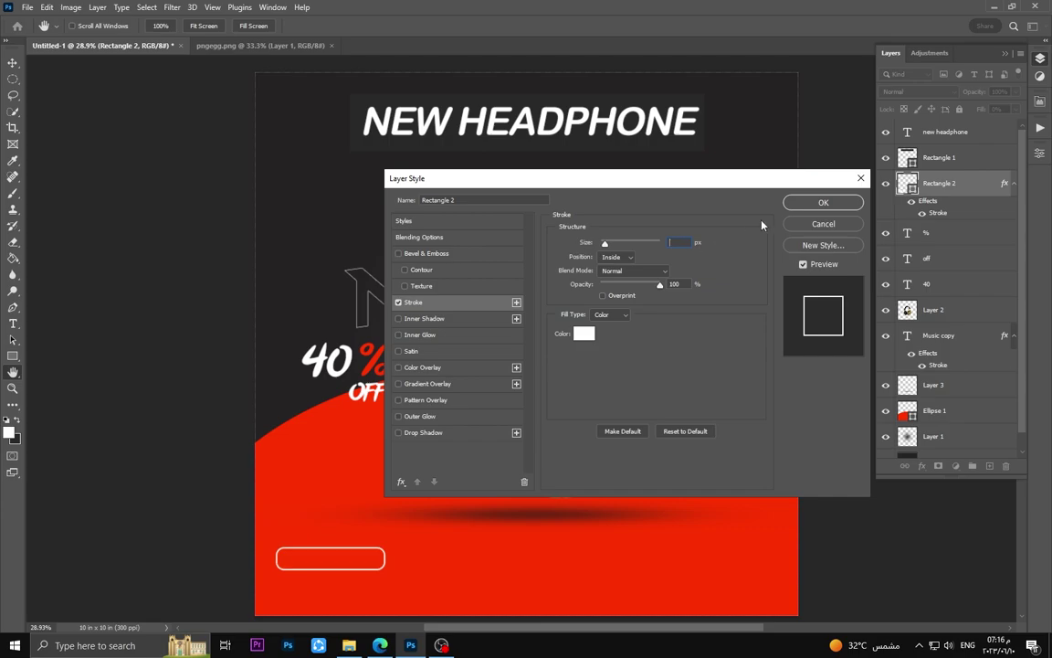
type("10")
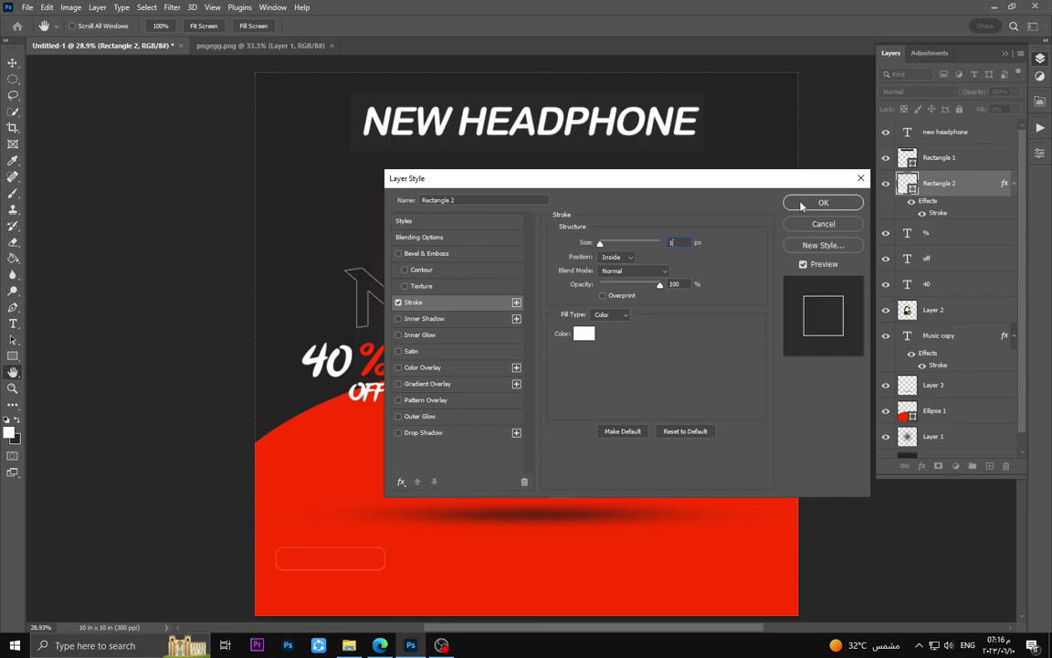
left_click(822, 202)
- Enlarge the outlined button slightly and shift it down-right
key("v")
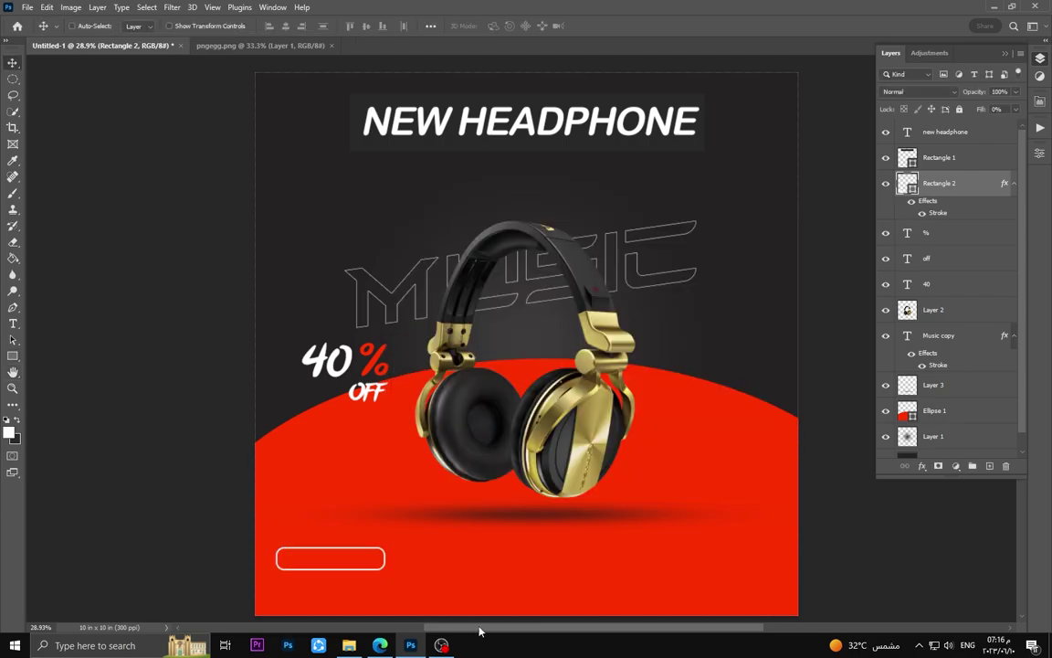
key("ctrl+t")
mouse_move(385, 569)
left_mouse_down()
mouse_move(401, 572)
mouse_move(386, 577)
left_mouse_up()
key("Return")
- Add SHOP NOW text scaled to fit inside the button, then start a new text box
key("t")
left_click(348, 516)
type("S")
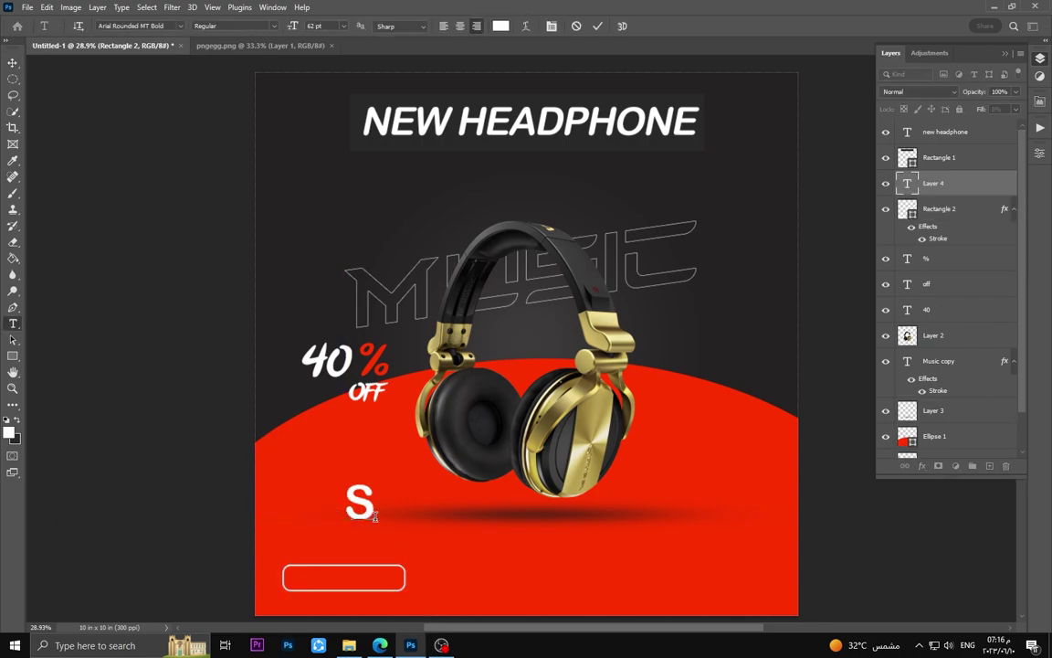
type("OP N")
type("OW")
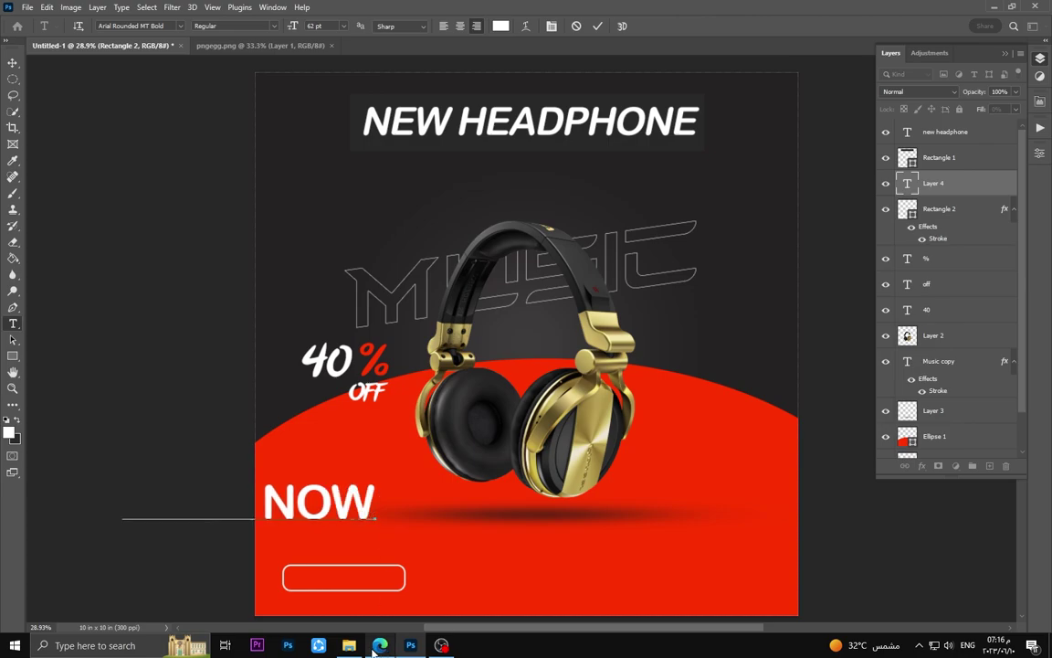
left_click(12, 62)
key("ctrl+t")
mouse_move(123, 502)
left_mouse_down()
mouse_move(263, 507)
mouse_move(313, 569)
mouse_move(299, 558)
mouse_move(307, 581)
left_mouse_up()
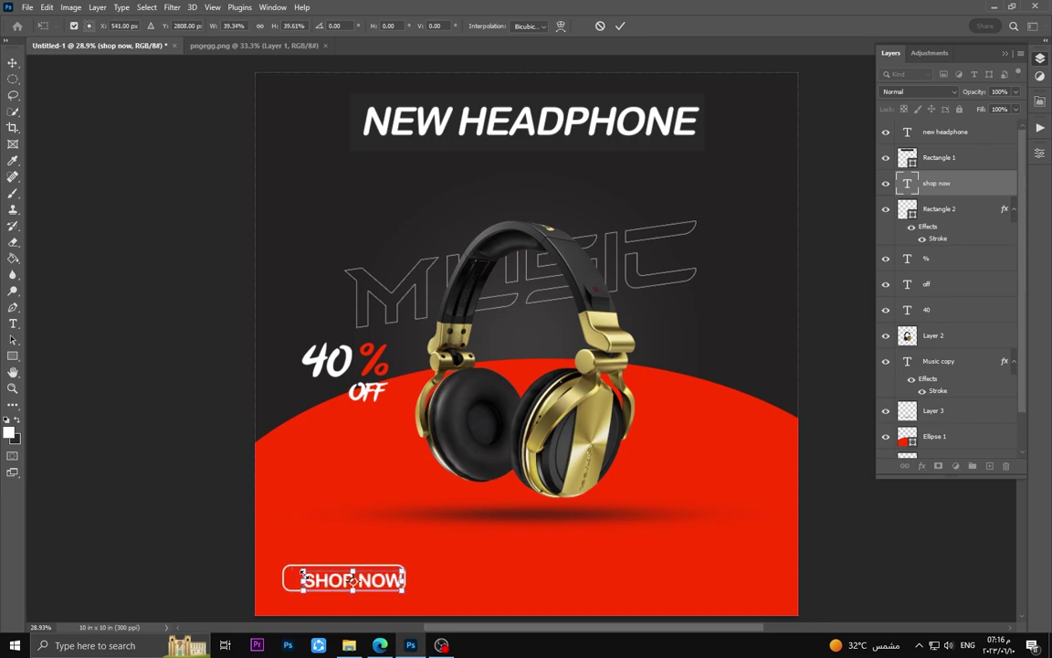
key("Return")
key("t")
left_click_drag(295, 513, 609, 554)
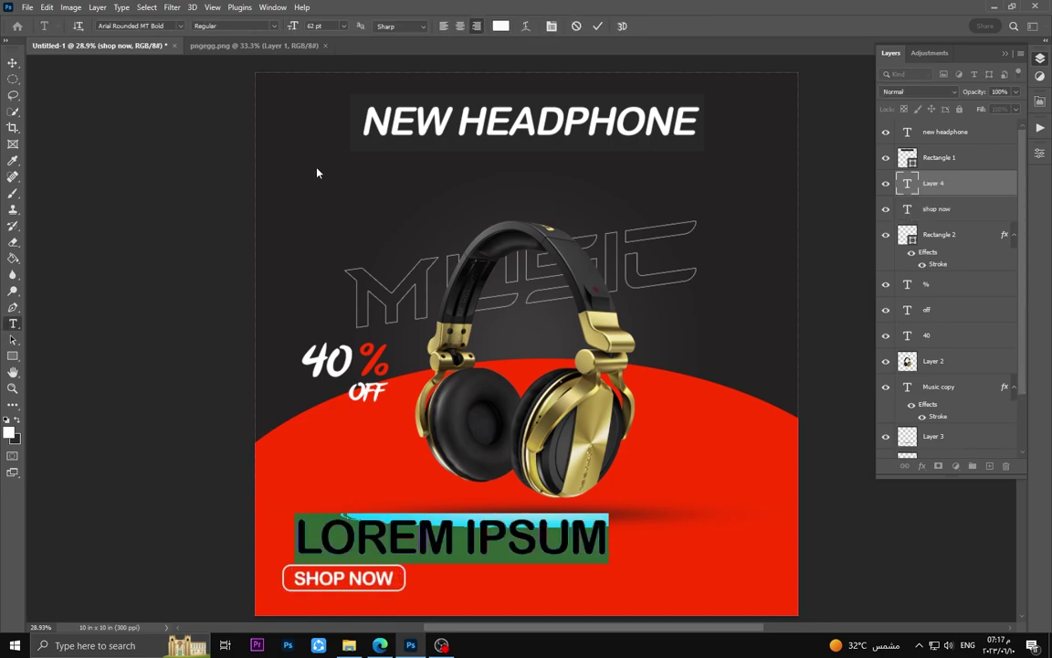
- Add a 46 pt 'CALL FOR MORE DETAILS' line, scaled down at the bottom-right
left_click_drag(293, 26, 274, 26)
type("CALL")
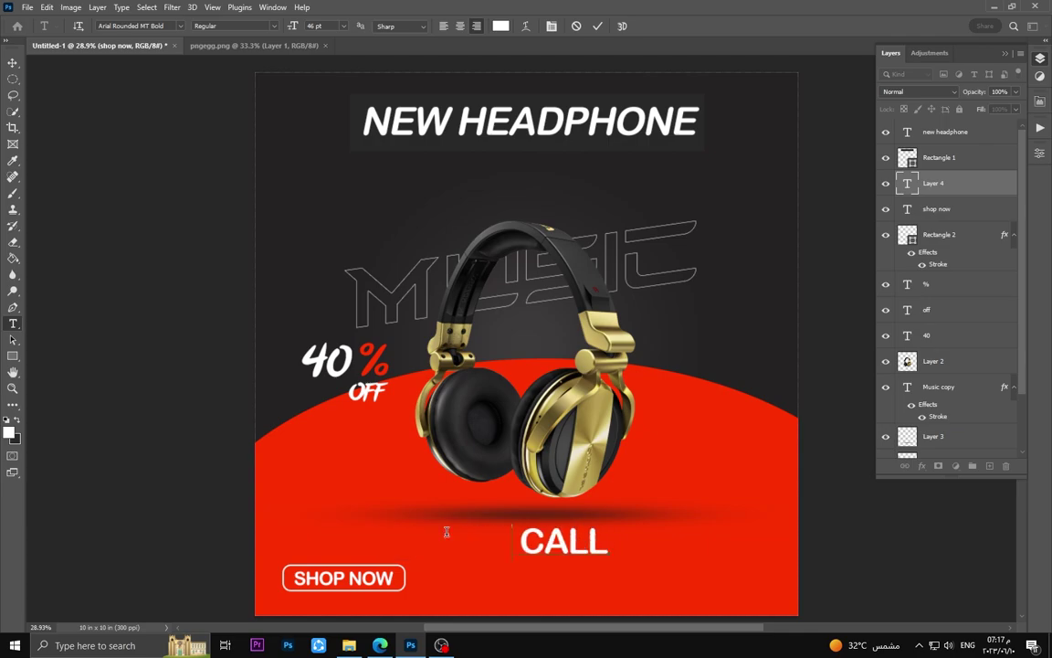
type(" FOR MORE DETAILS")
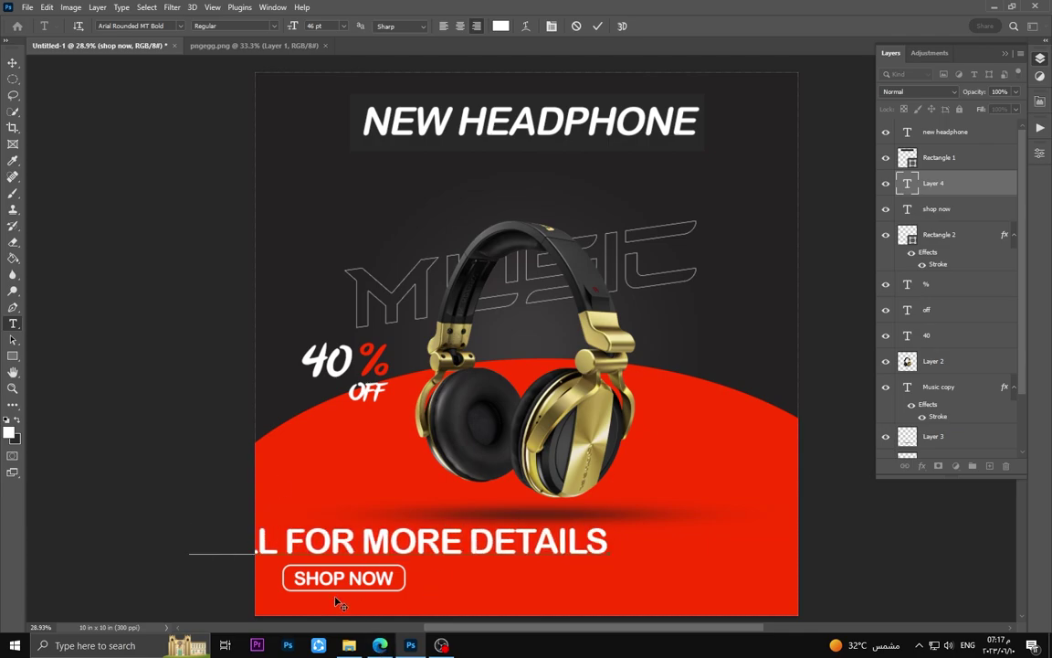
key("ctrl+t")
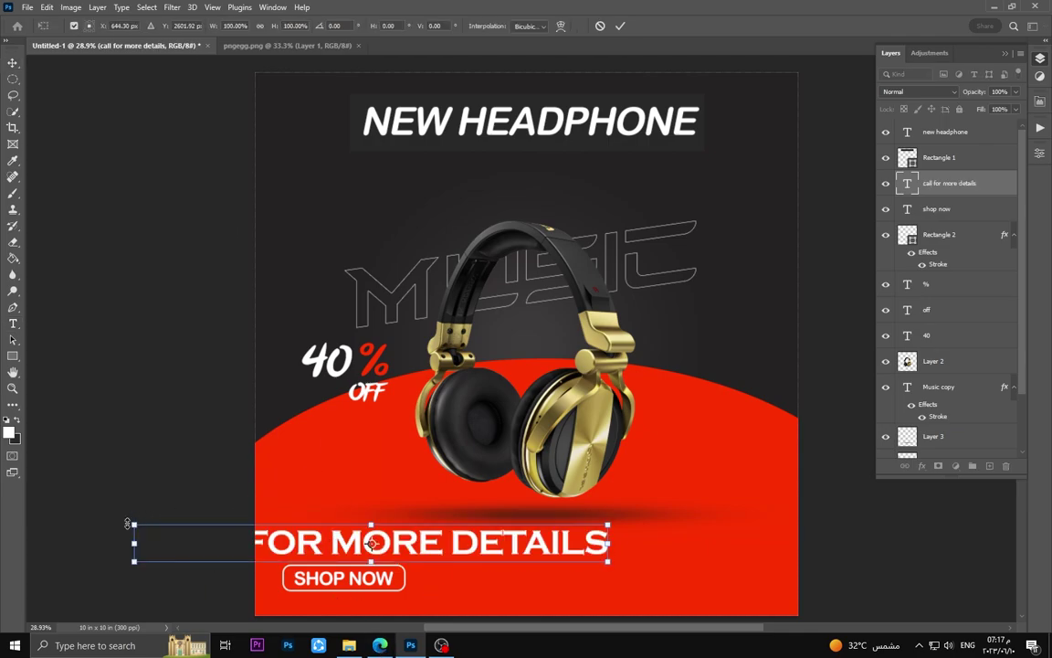
mouse_move(128, 523)
left_mouse_down()
mouse_move(485, 551)
mouse_move(661, 587)
mouse_move(657, 572)
left_mouse_up()
key("Return")
- Add the phone number at half size beneath CALL FOR MORE DETAILS
left_click(13, 324)
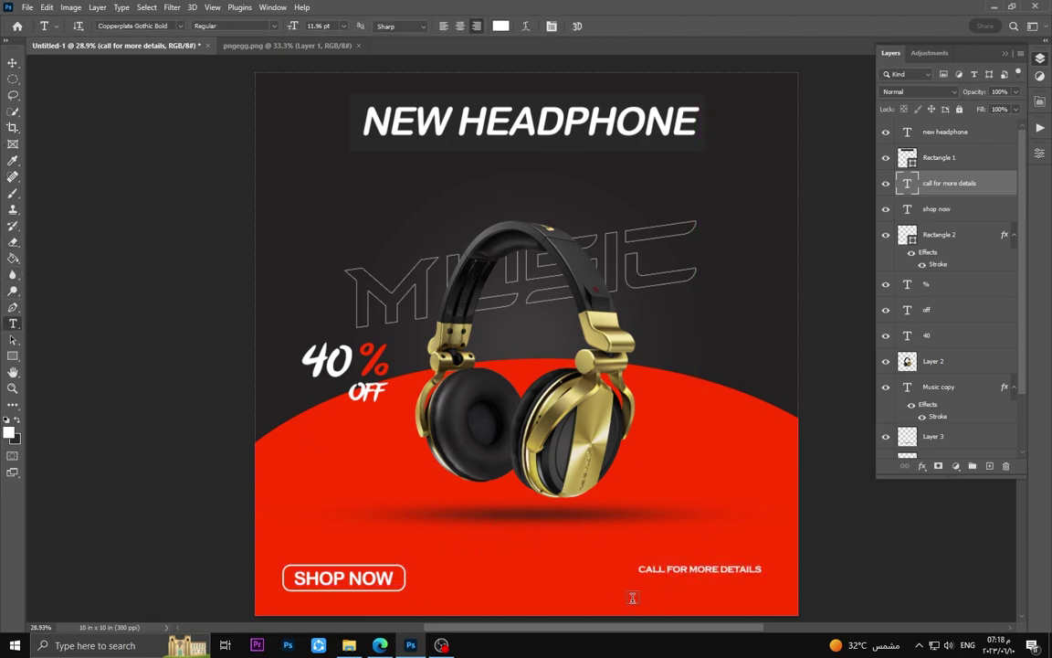
left_click(632, 599)
type("010003222")
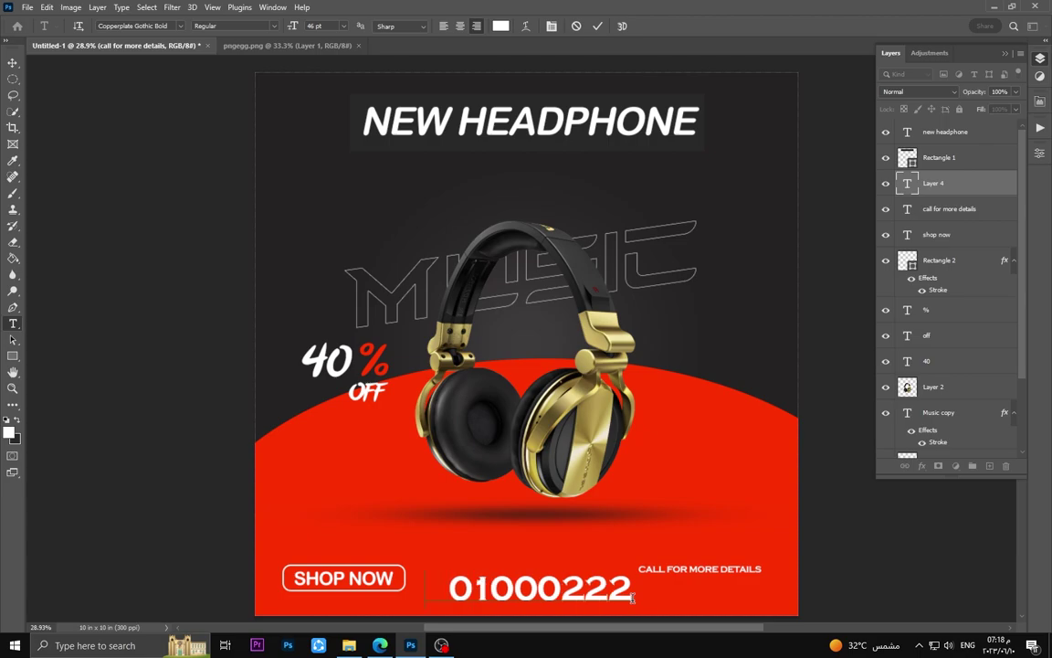
type("333")
key("ctrl+t")
left_click_drag(377, 571, 498, 579)
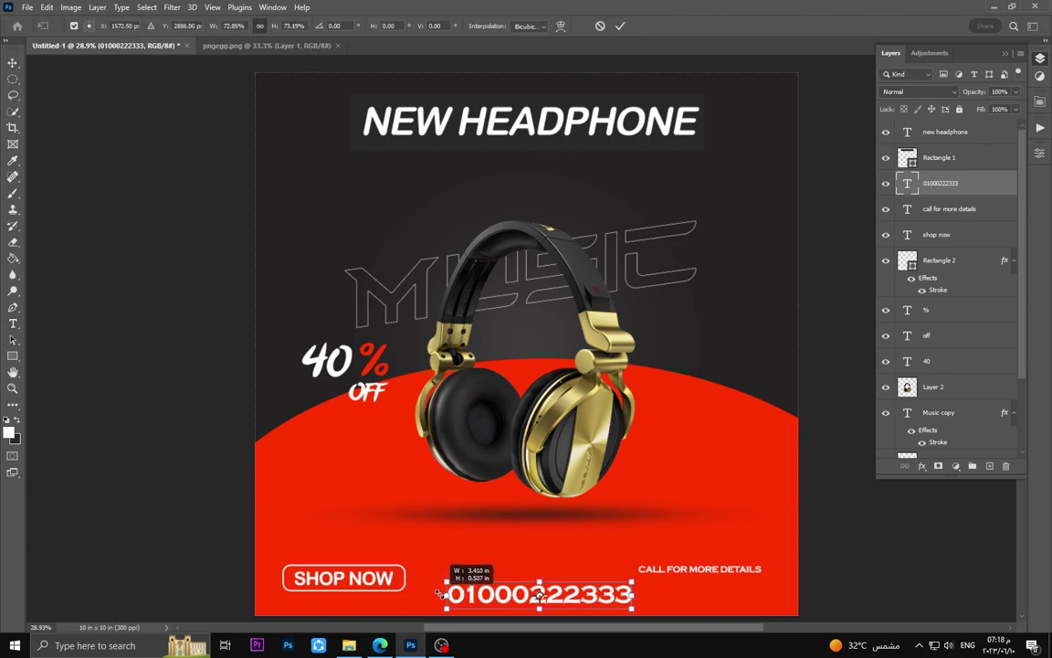
left_click_drag(567, 589, 701, 583)
key("Return")
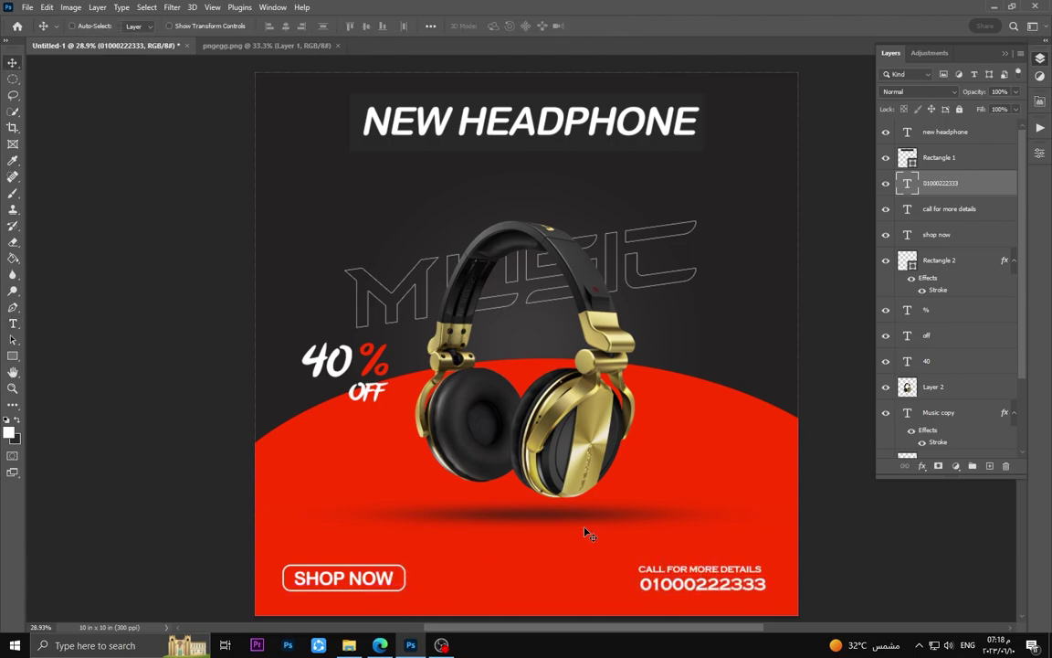
left_click(12, 357)
- Draw a small white circle to the right of the headphones
left_click(57, 369)
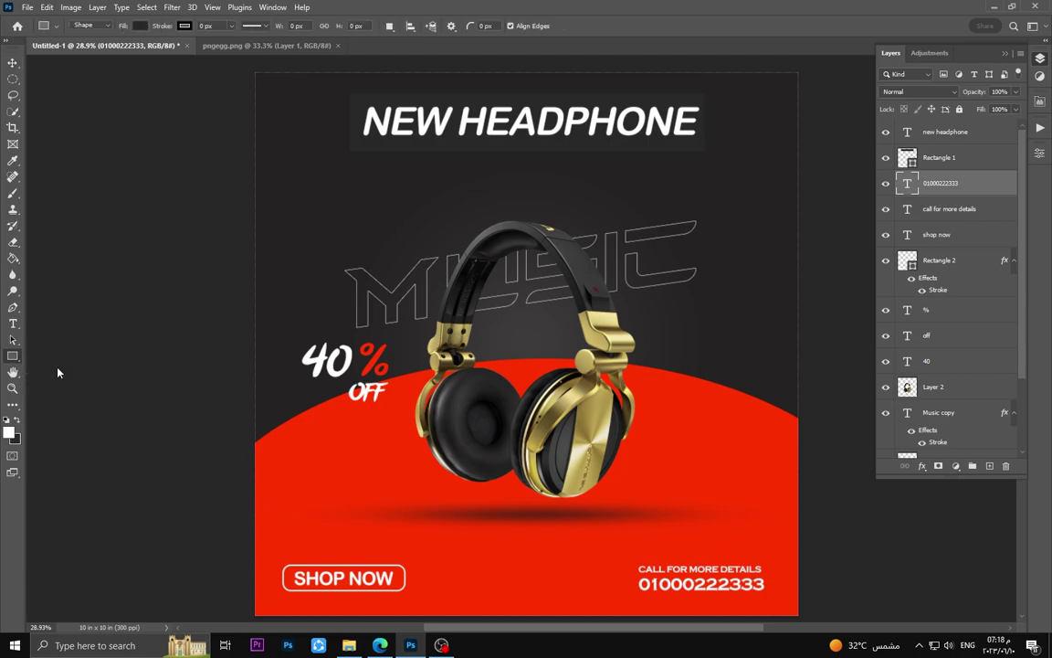
left_click(958, 134)
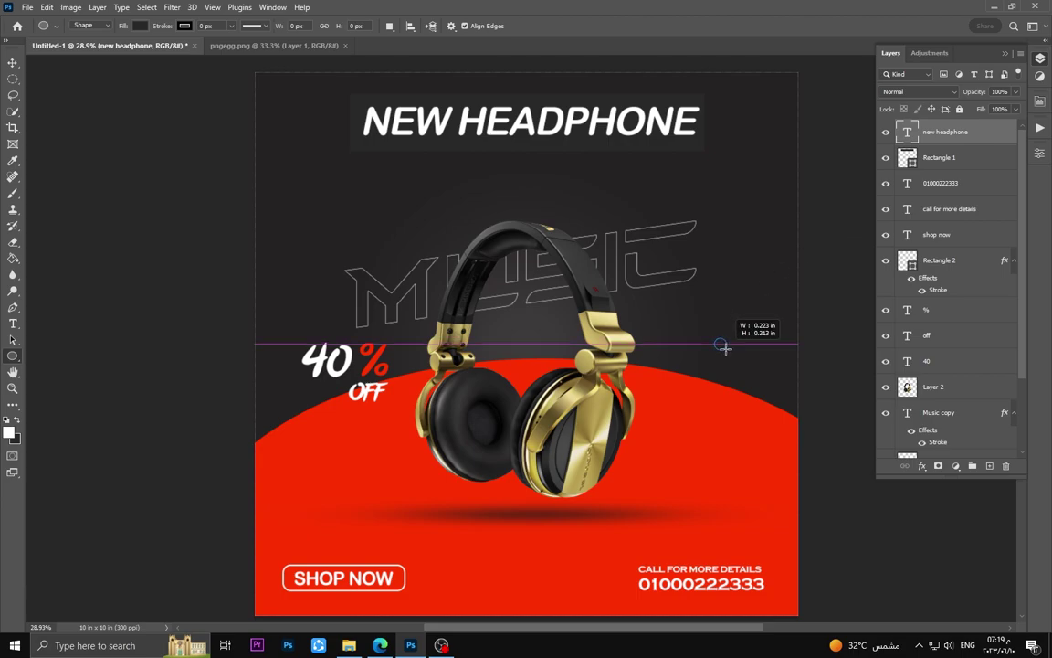
left_click_drag(723, 347, 720, 430)
left_click(144, 26)
left_click(63, 92)
key("v")
- Group the five circles and duplicate the dot column to the right
left_click(1039, 57)
left_click(972, 233, "shift")
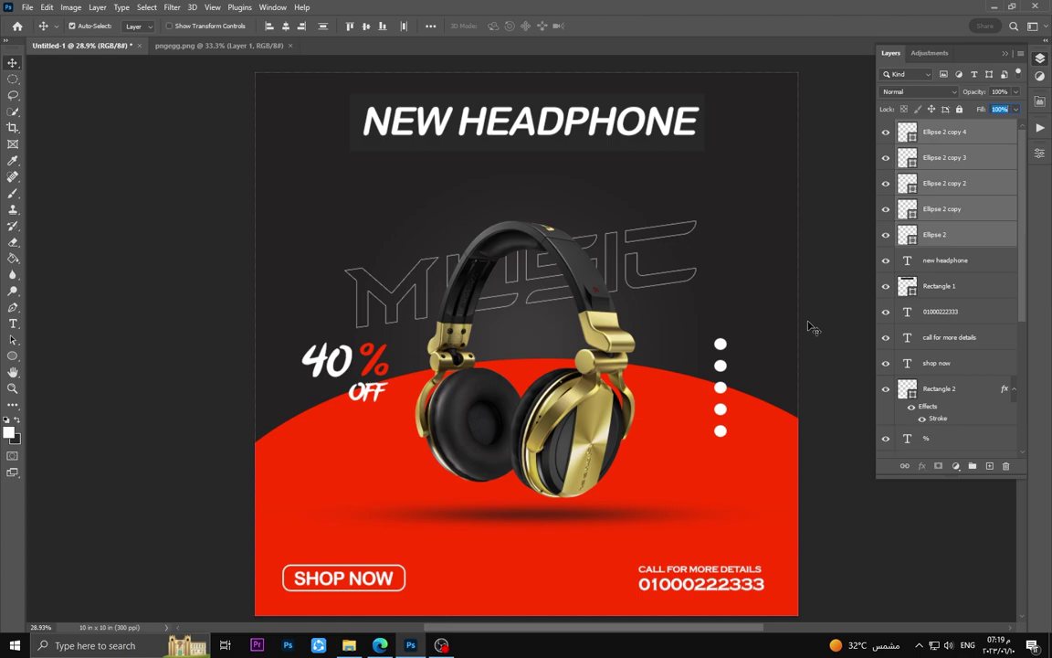
key("ctrl+g")
left_click(899, 127)
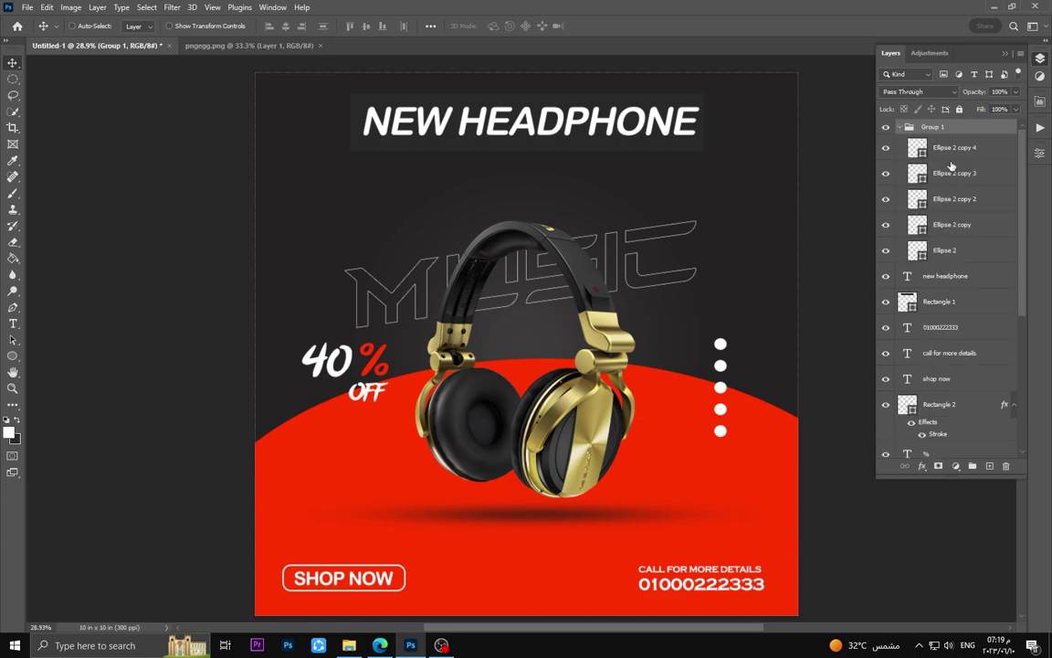
left_click(954, 147)
left_click(944, 249, "shift")
left_click_drag(720, 400, 740, 387)
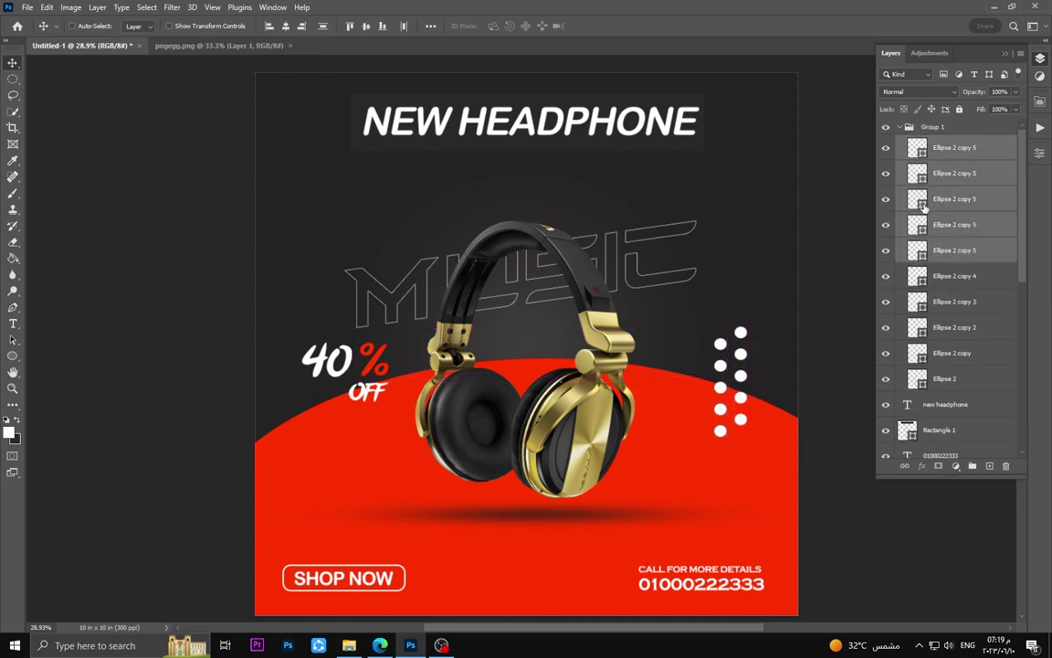
- Fade the dots to 23% opacity and copy the columns left beside 40% OFF
left_click(955, 147, "shift")
left_click_drag(974, 91, 927, 98)
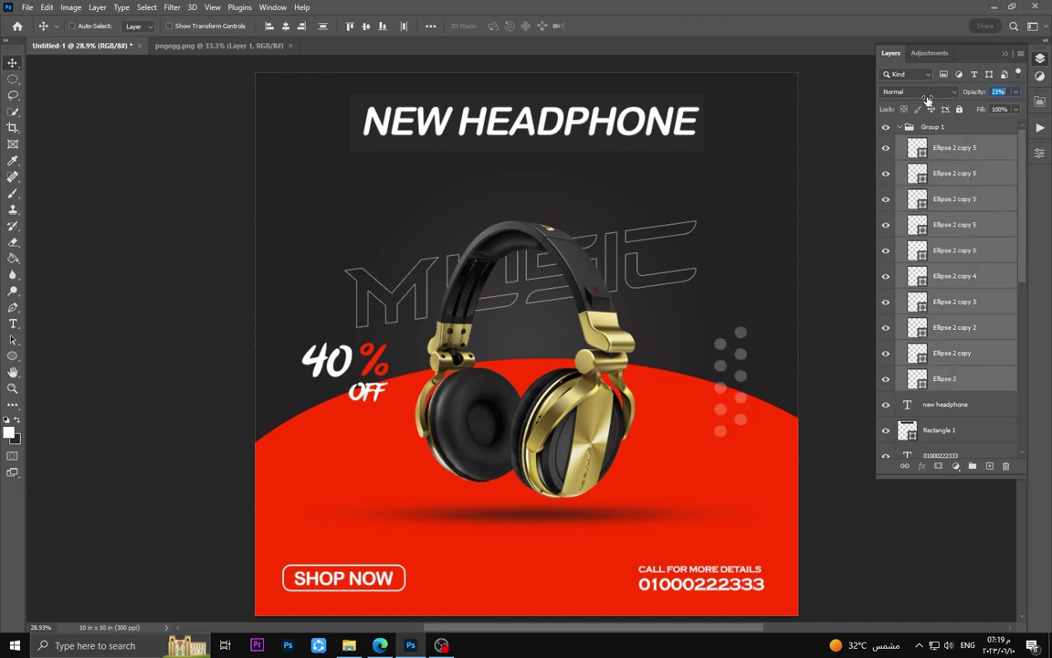
left_click_drag(708, 401, 273, 412)
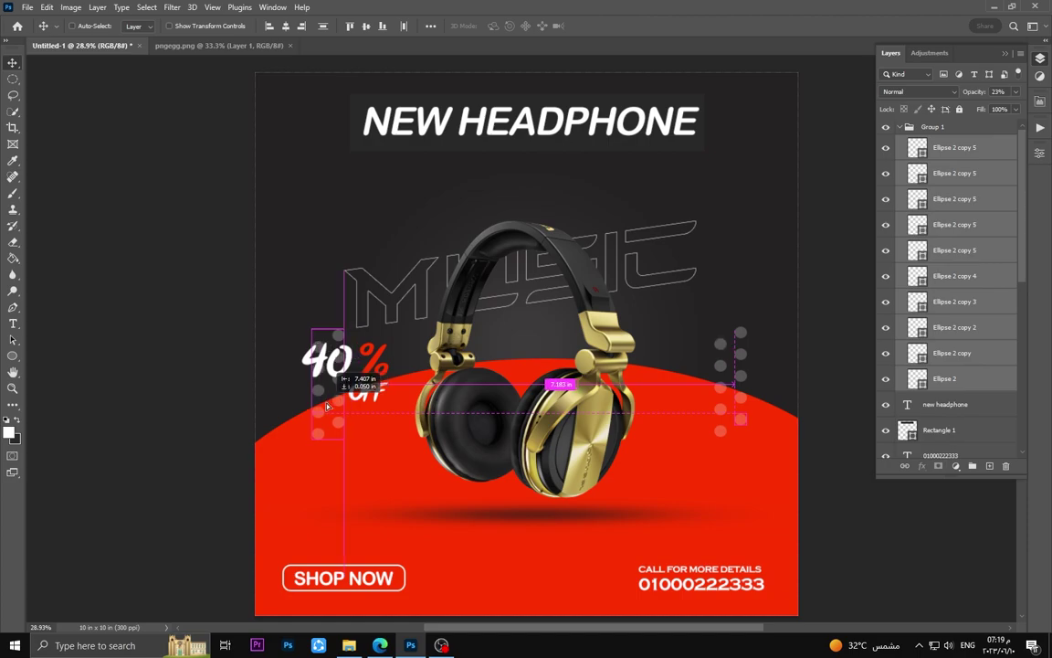
scroll(941, 394, "down", 5)
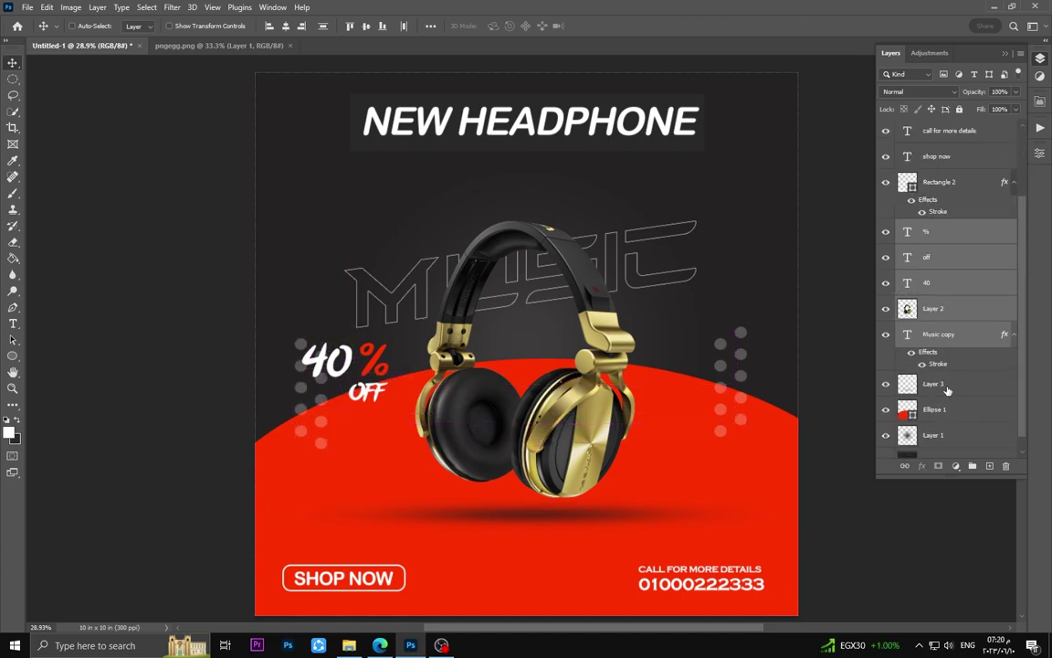
- Select the headphone, %, OFF and 40 layers and move them up slightly
left_click(948, 387)
left_click(956, 236, "ctrl")
left_click(956, 260, "ctrl")
left_click(956, 285, "ctrl")
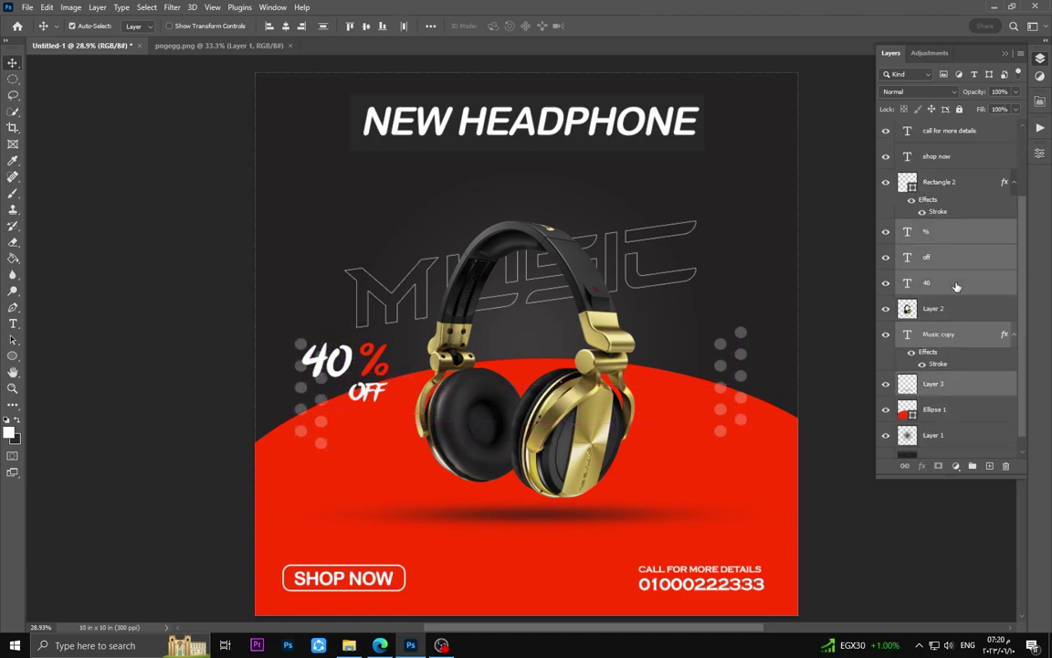
left_click_drag(534, 340, 537, 342)
mouse_move(562, 394)
left_mouse_down()
mouse_move(567, 358)
mouse_move(565, 369)
left_mouse_up()
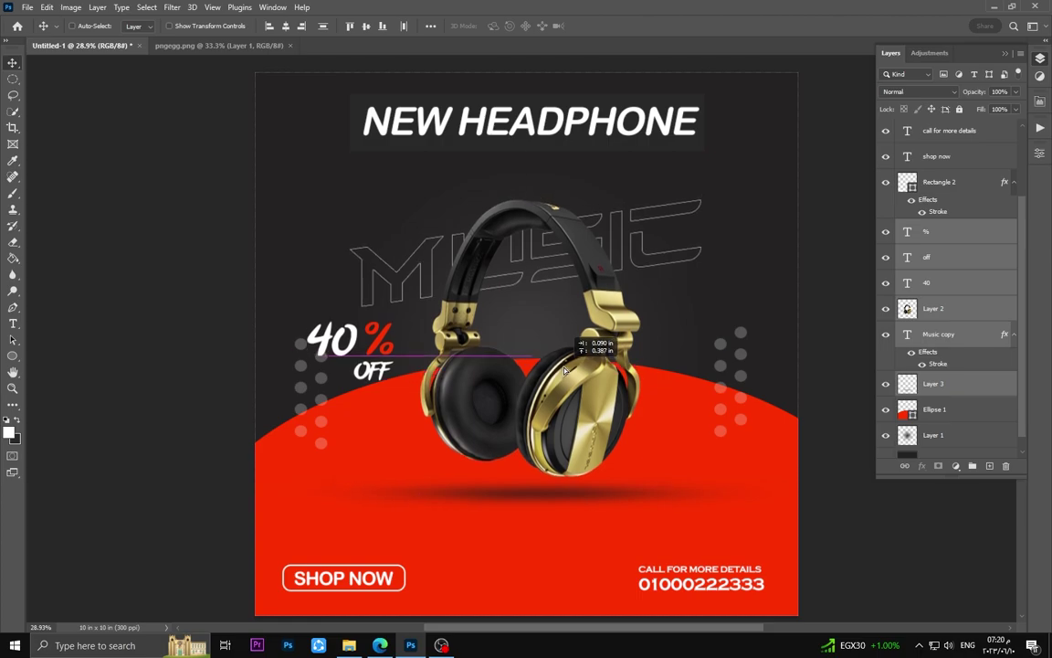
- Nudge the dot pattern group slightly lower
key("ctrl+g")
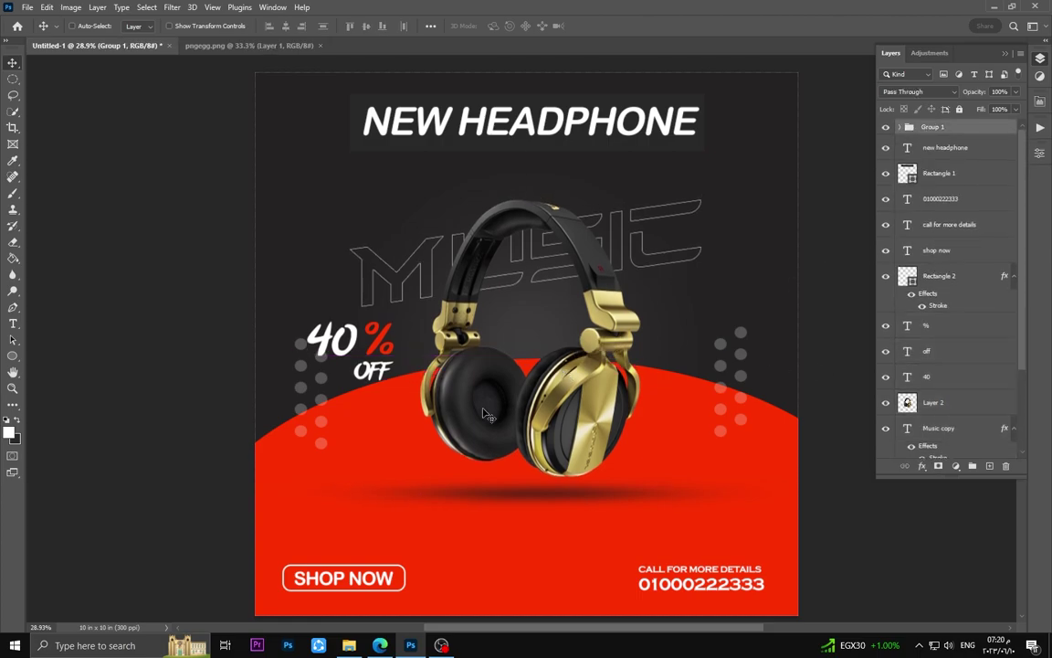
left_click_drag(396, 413, 402, 444)
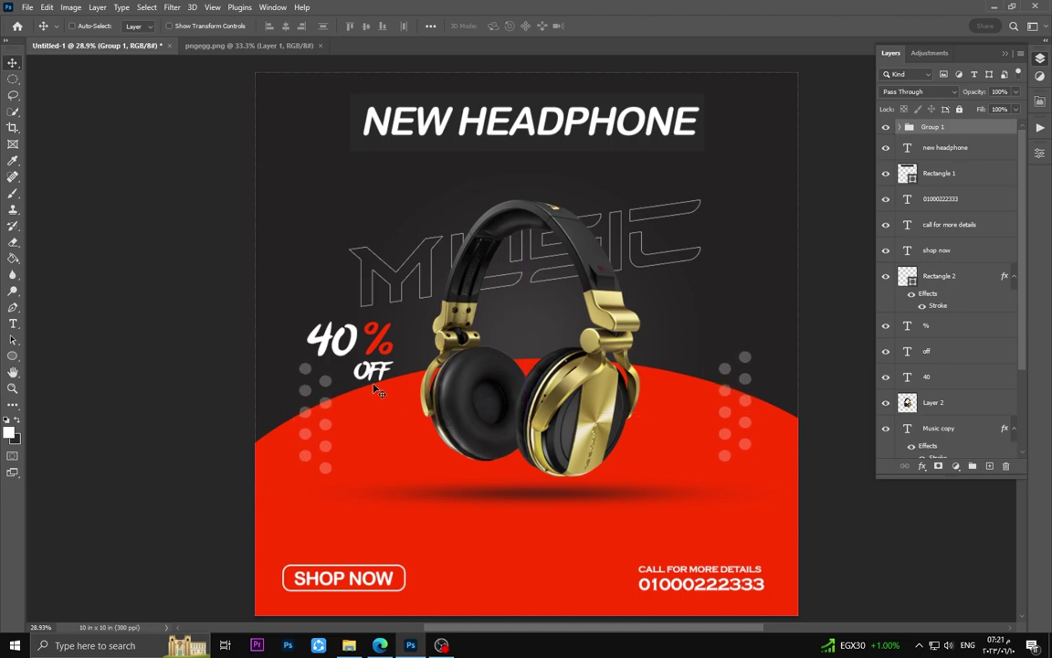
left_click_drag(377, 390, 379, 395)
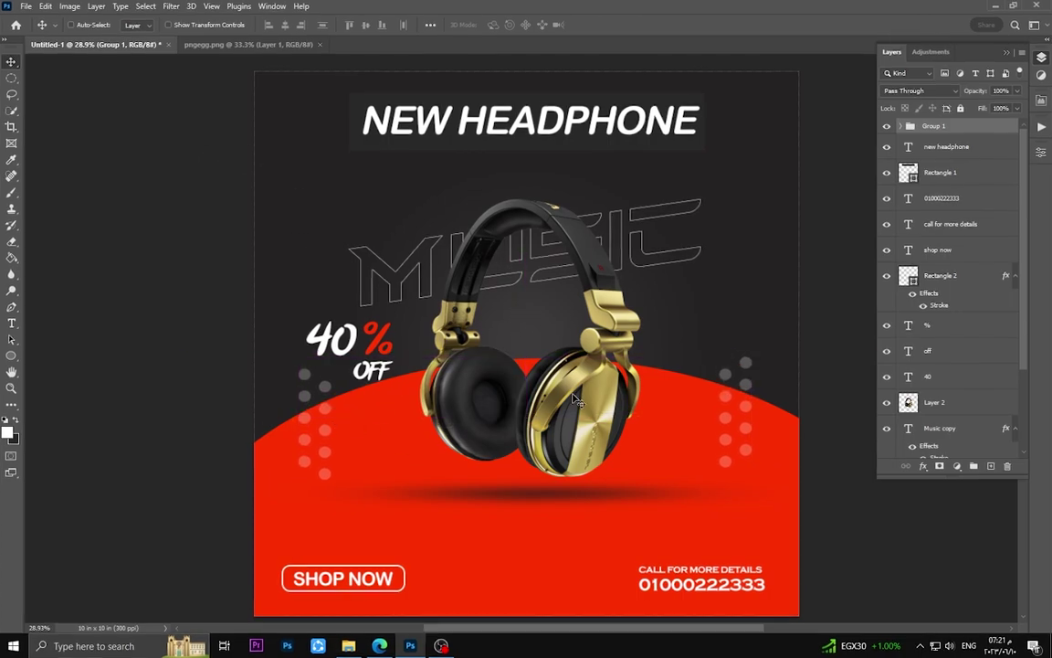